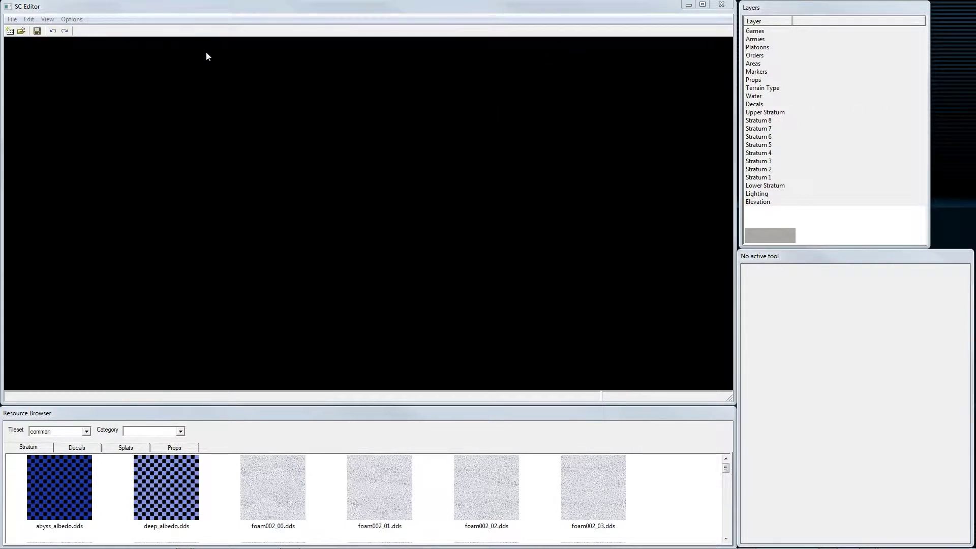
- Bring the Notepad download-link note and the Supreme Commander bin folder window into view
left_click_drag(975, 87, 435, 87)
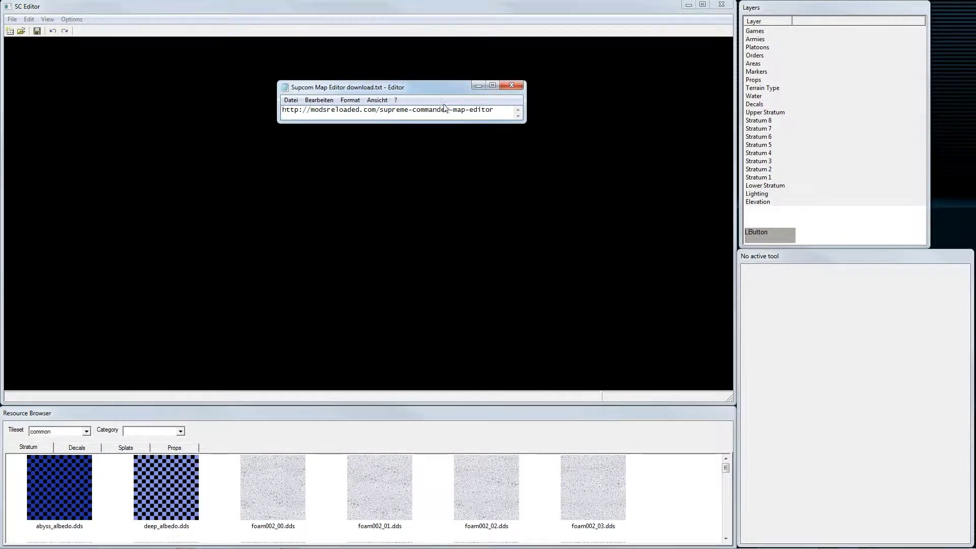
left_click_drag(447, 87, 451, 97)
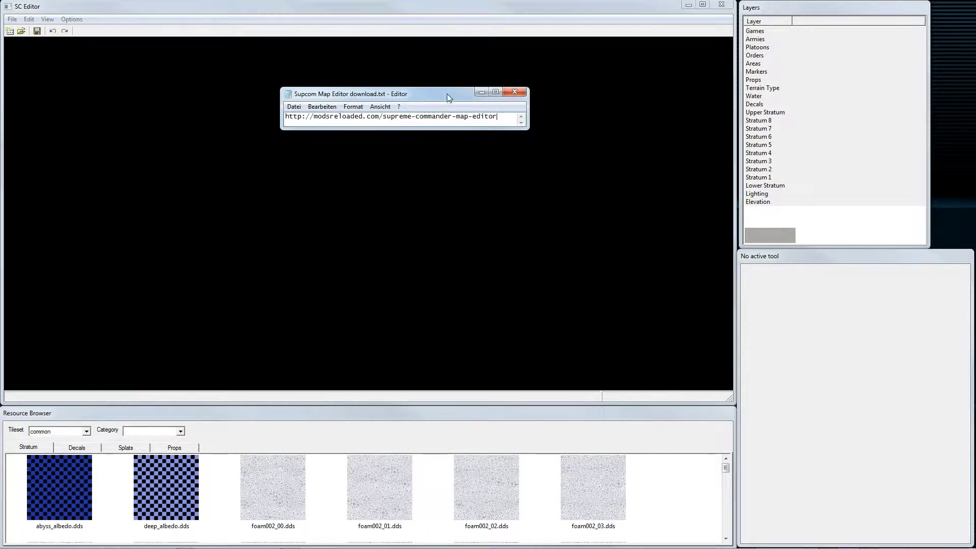
left_click_drag(975, 31, 361, 44)
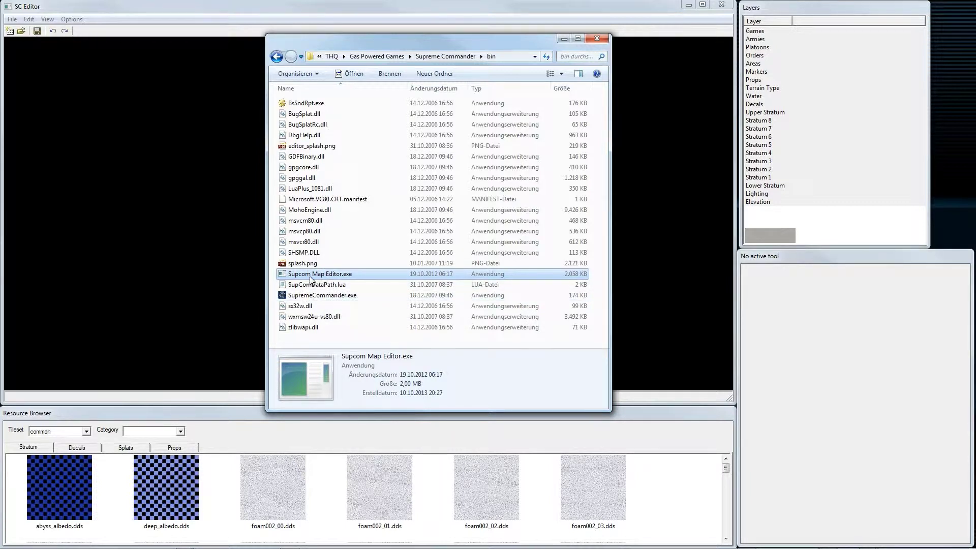
- Close the bin folder window and bring SC Editor back to the front
left_click_drag(451, 45, 494, 20)
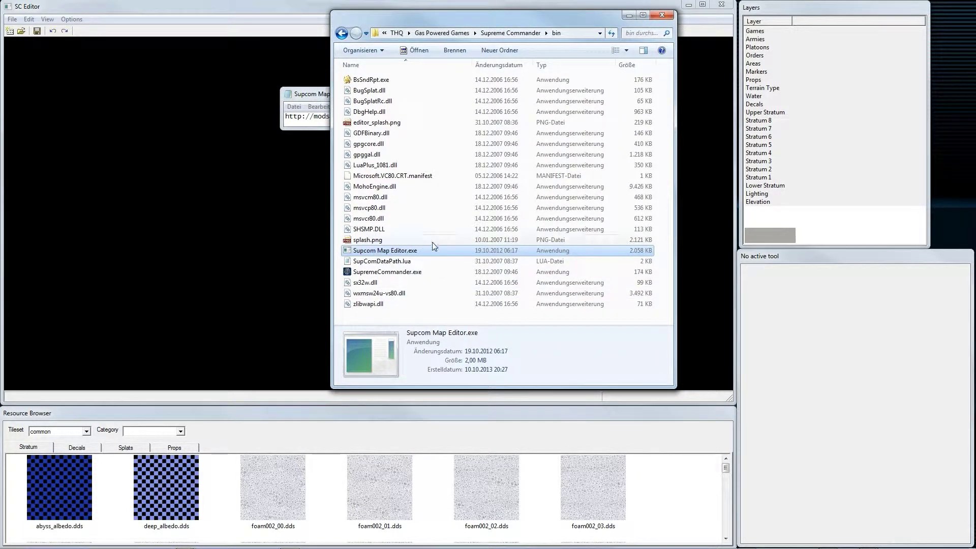
left_click(577, 20)
left_click(661, 17)
left_click(84, 21)
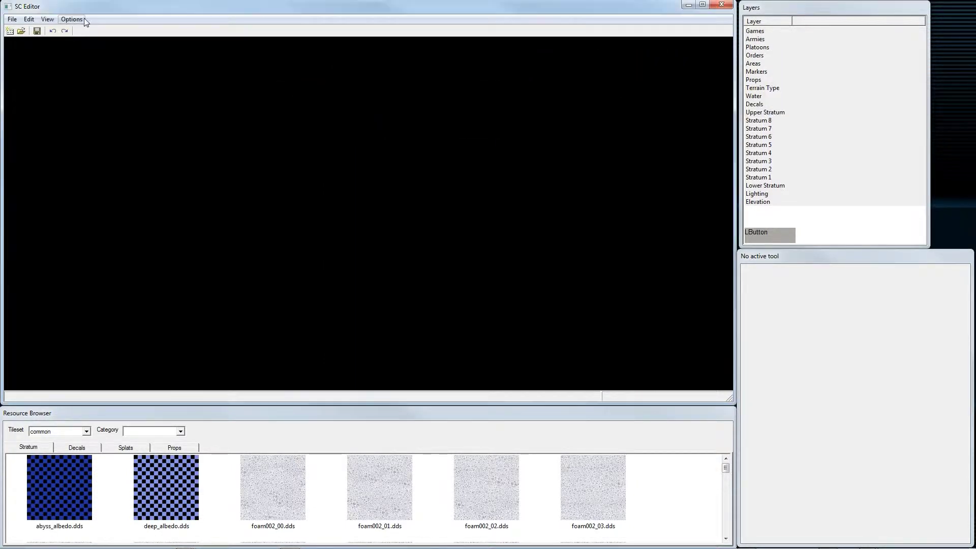
- Toggle the Layers panel from the View menu, then open the File menu
left_click(48, 19)
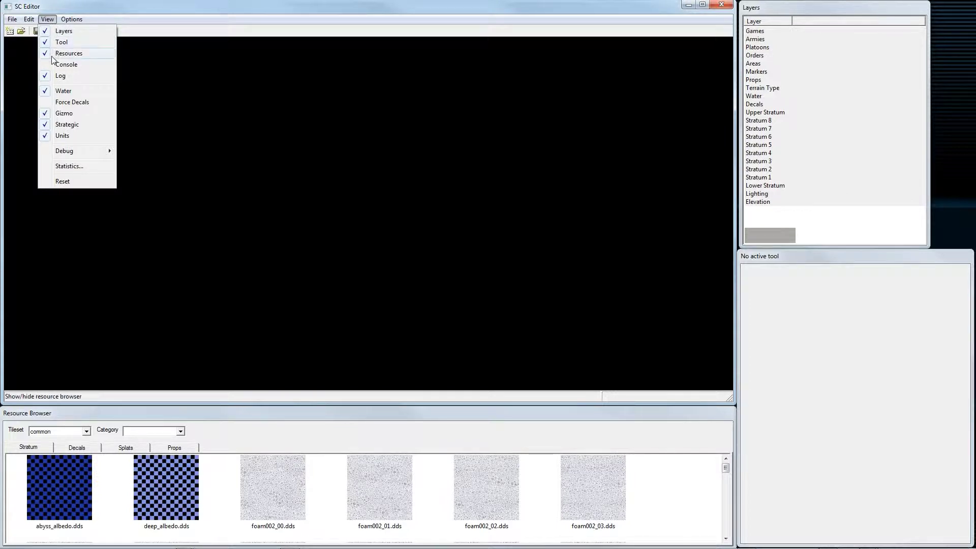
left_click(63, 31)
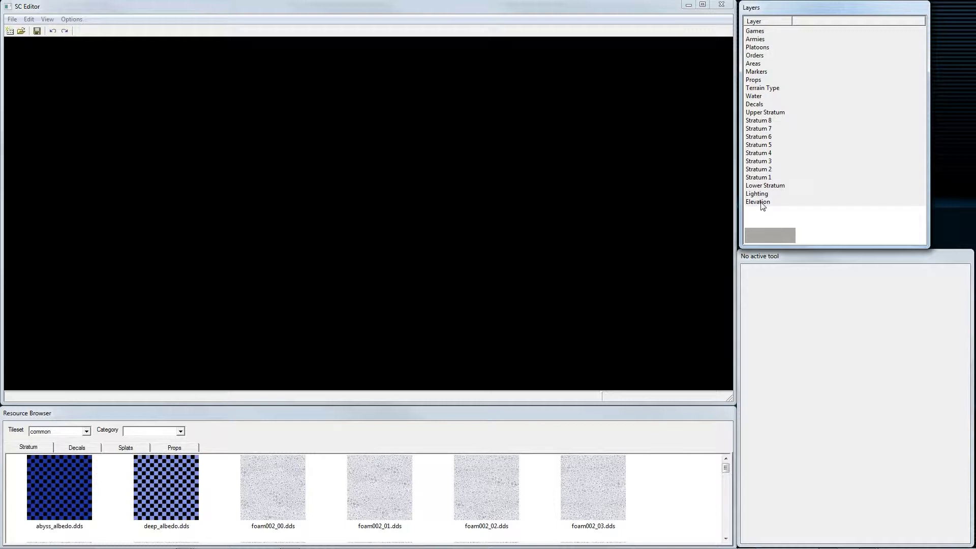
left_click(12, 21)
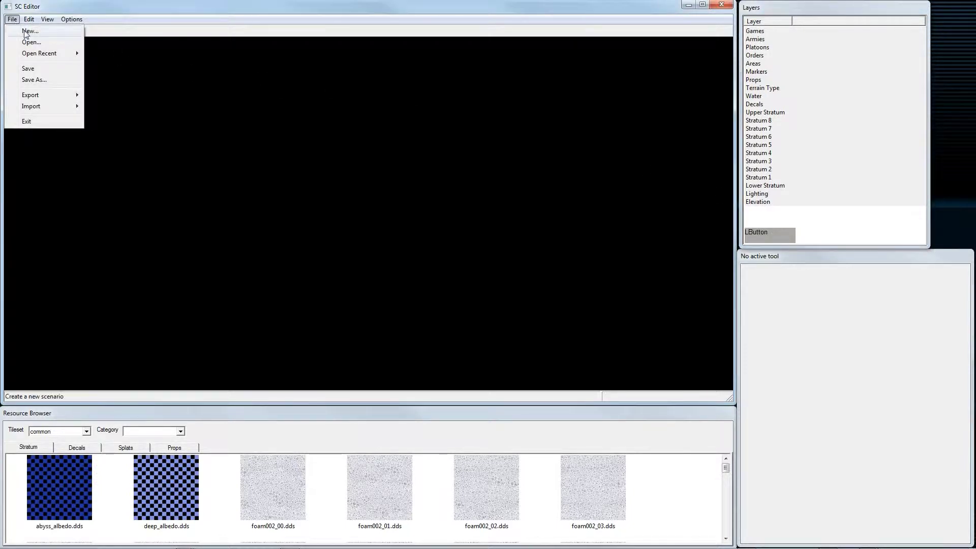
- Create scenario 'Line of Fire' with a newly generated 1024 × 1024 map
left_click(30, 31)
left_click_drag(492, 196, 449, 129)
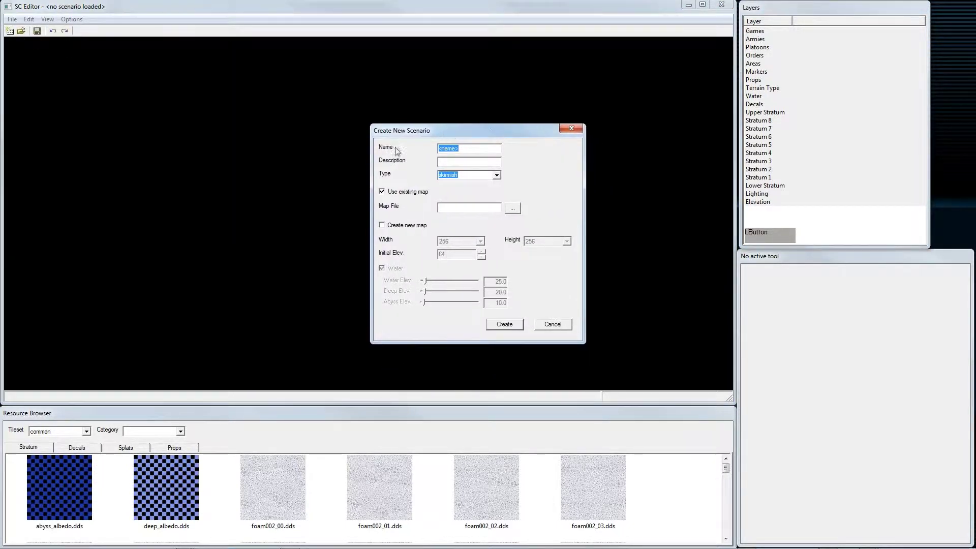
left_click(458, 149)
key("BackSpace")
key("BackSpace")
key("BackSpace")
key("BackSpace")
key("BackSpace")
key("BackSpace")
type("Line of Fir")
left_click(383, 225)
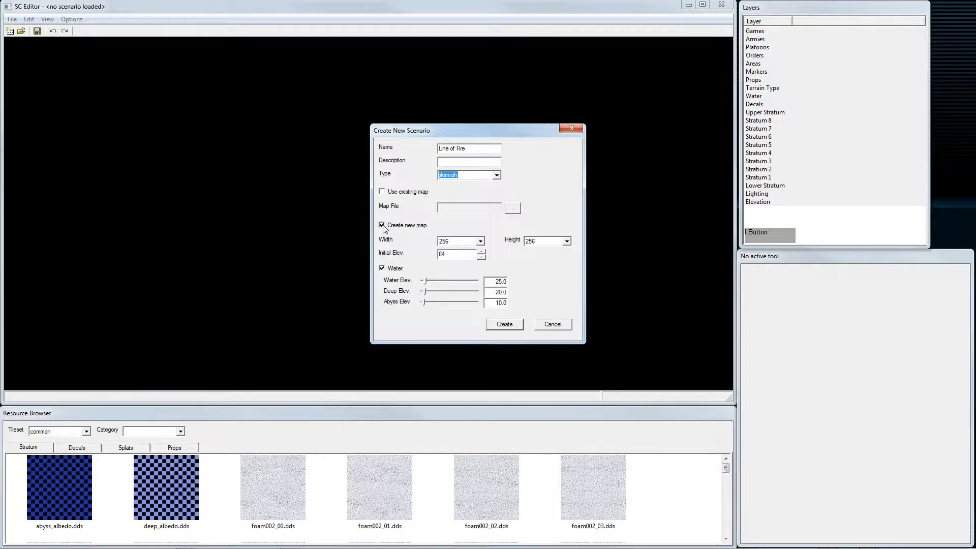
left_click(481, 241)
left_click(455, 277)
left_click(566, 242)
left_click(532, 277)
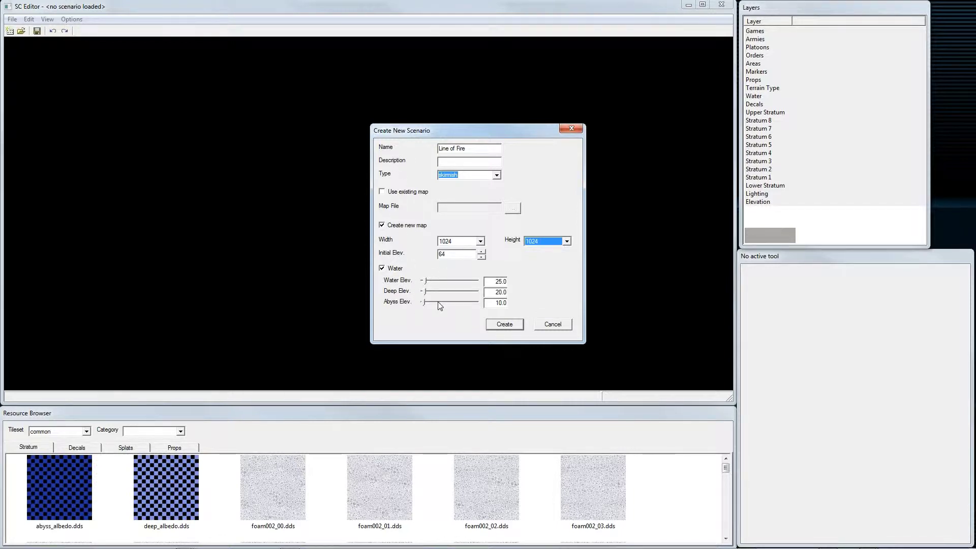
left_click(502, 322)
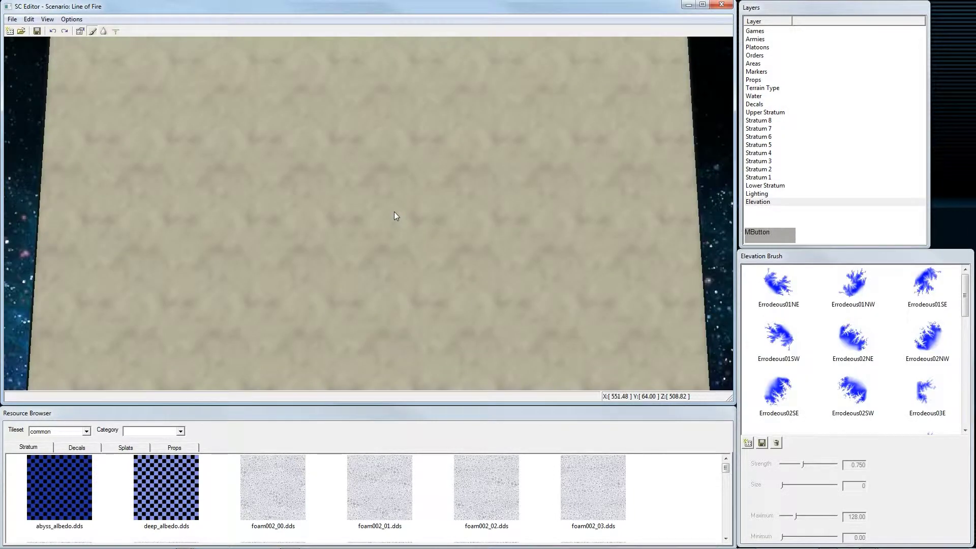
- Inspect the flat terrain in perspective and open the Elevation Properties panel
scroll(386, 217, "down", 5)
scroll(386, 220, "up", 2)
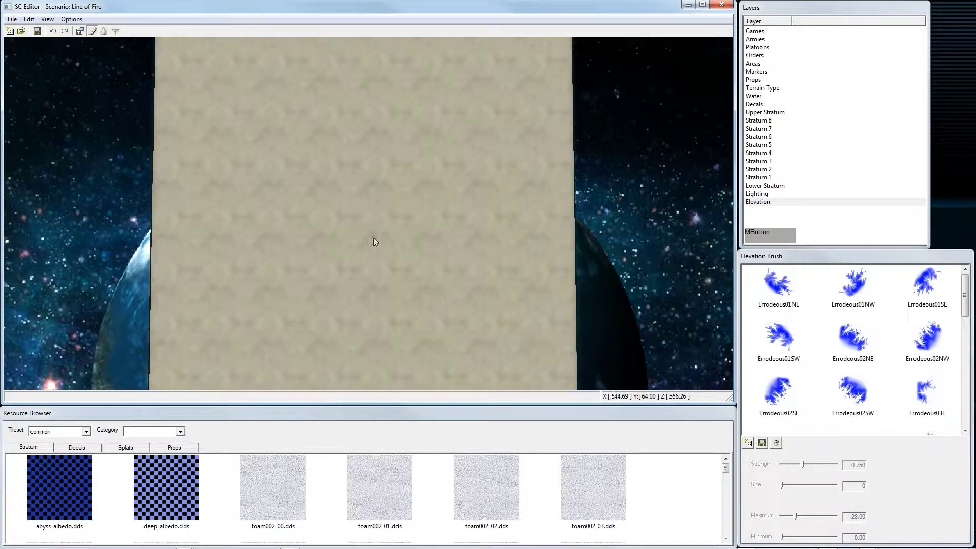
middle_click_drag(371, 270, 359, 214, "alt")
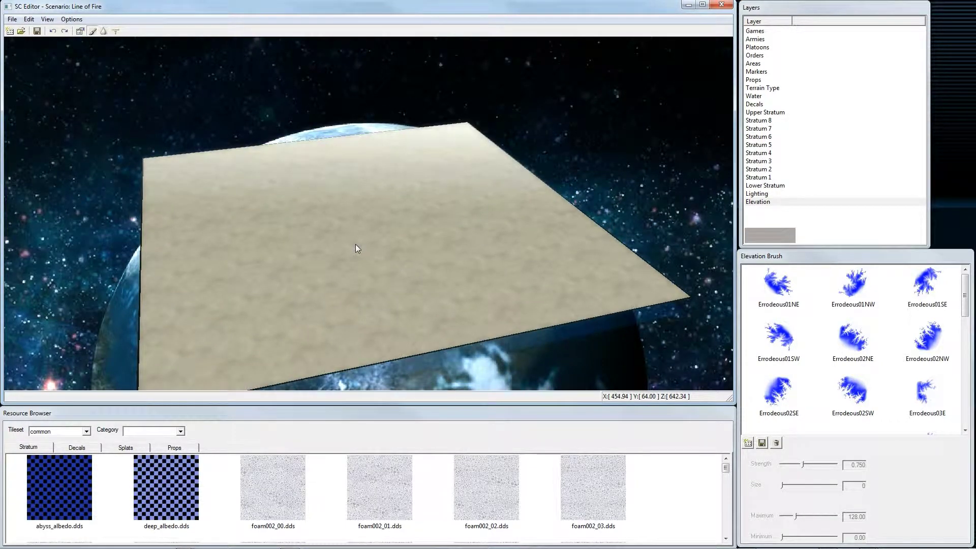
scroll(358, 239, "up", 5)
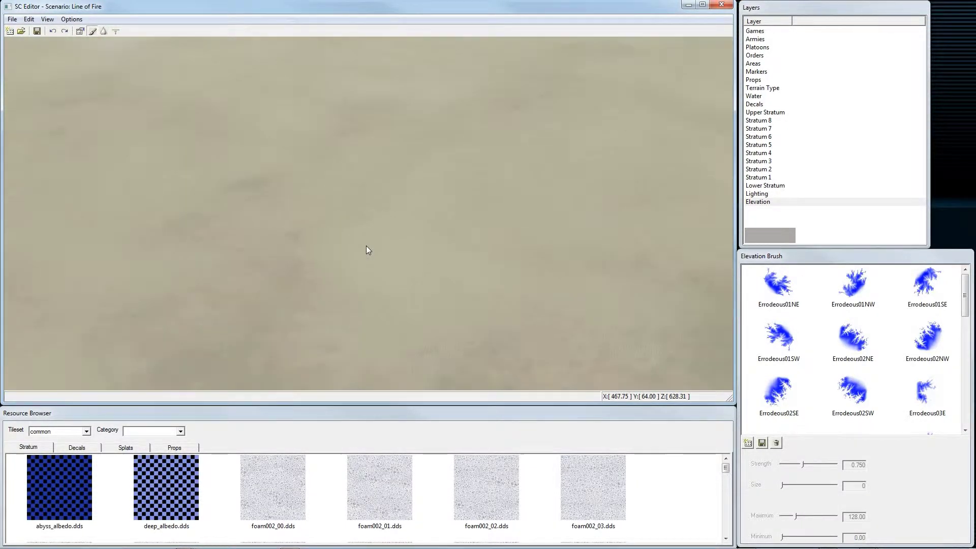
scroll(367, 247, "up", 4)
scroll(368, 254, "down", 4)
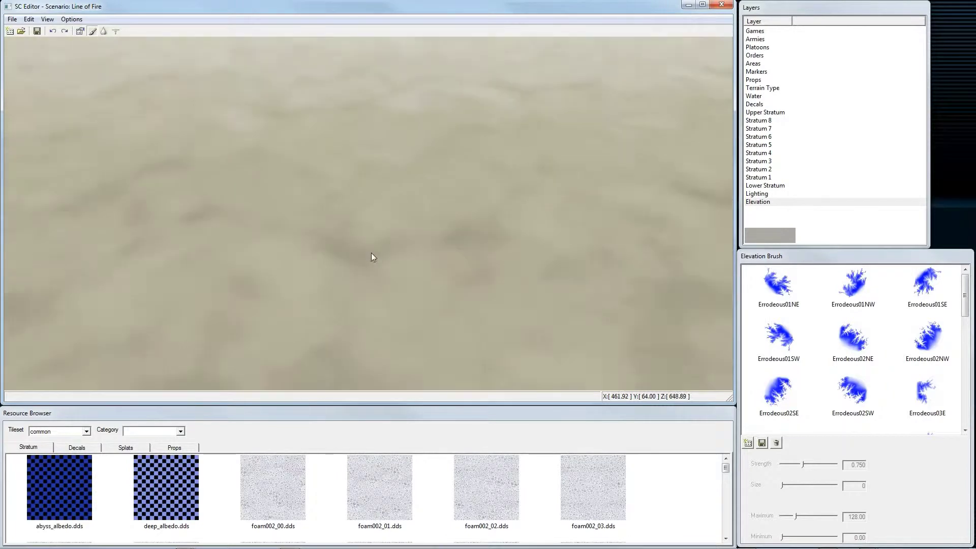
scroll(372, 253, "down", 5)
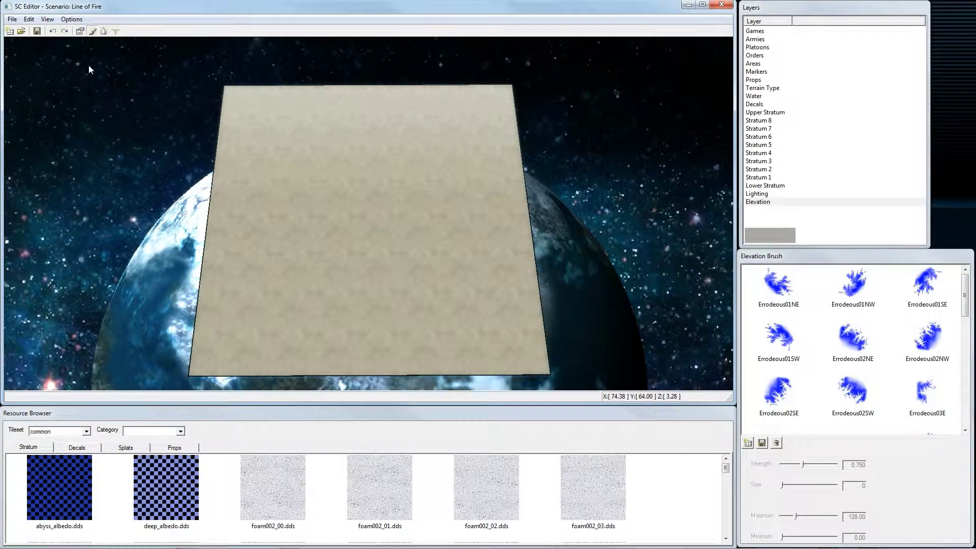
left_click(80, 31)
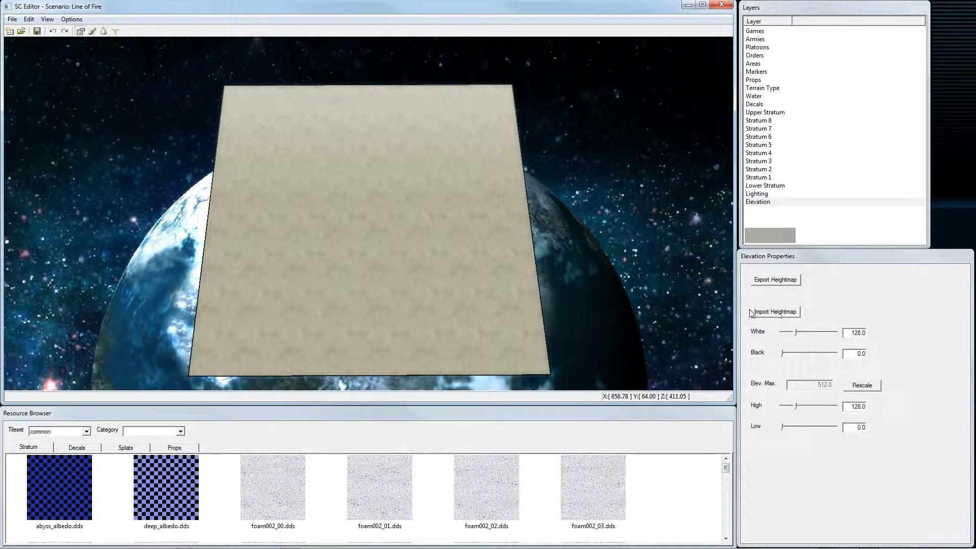
- Import Heightmap.raw from the Line of Fire folder as the map's terrain
left_click(781, 314)
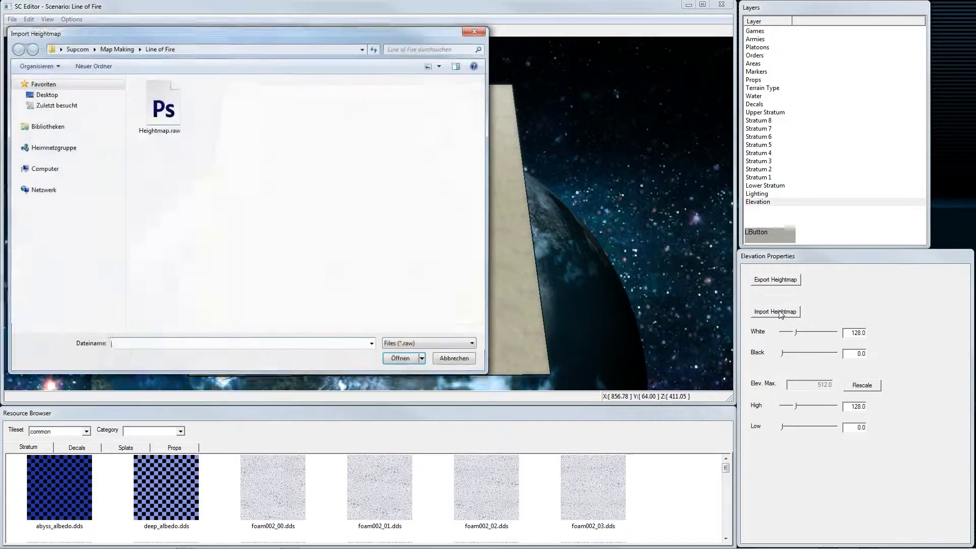
left_click_drag(270, 35, 423, 64)
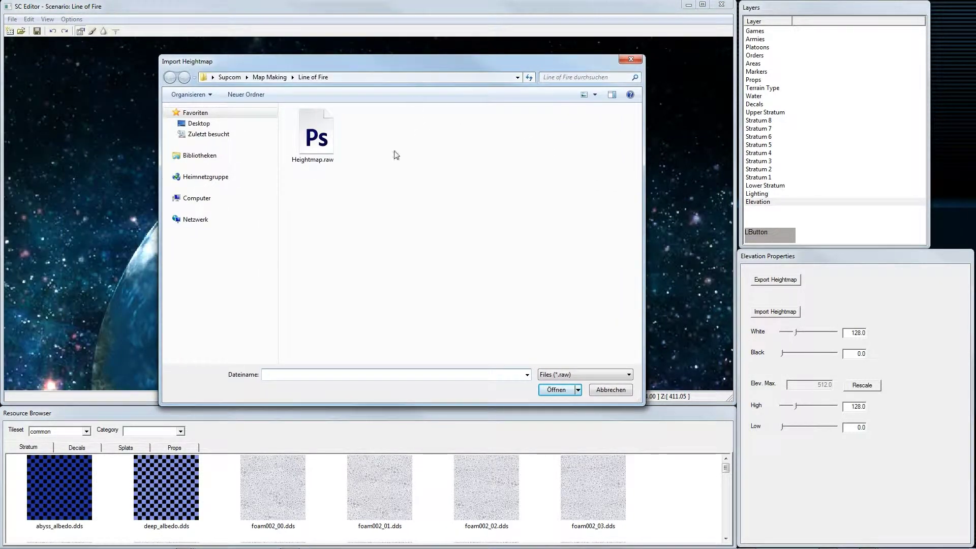
left_click(314, 162)
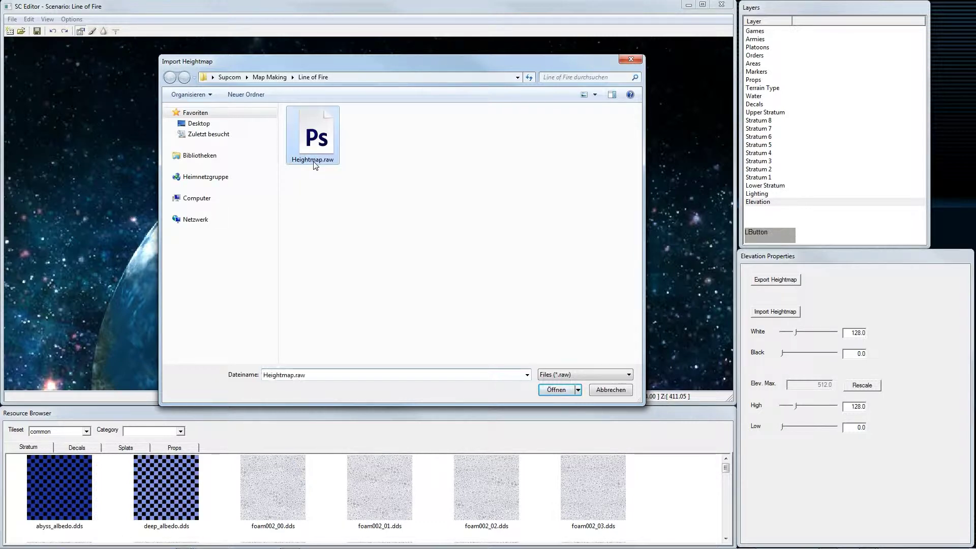
left_click(558, 390)
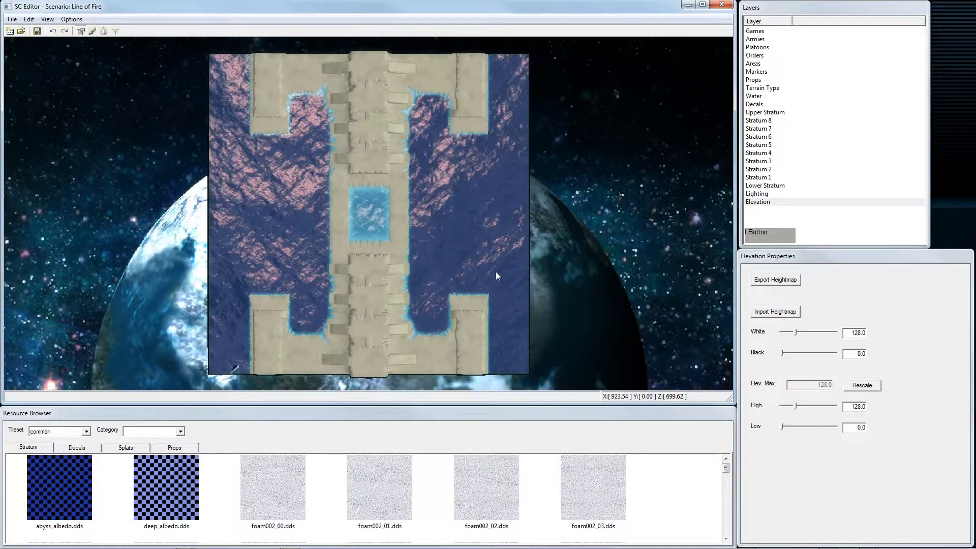
- Orbit over the imported terrain and activate the Elevation brush on the Elevation layer
middle_click_drag(387, 285, 228, 290, "alt")
middle_click_drag(429, 212, 789, 248)
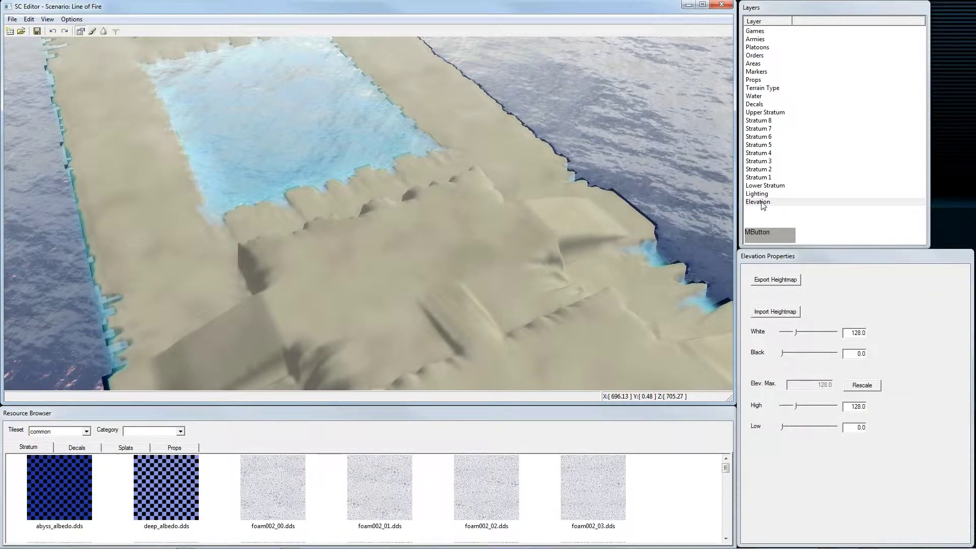
left_click(91, 32)
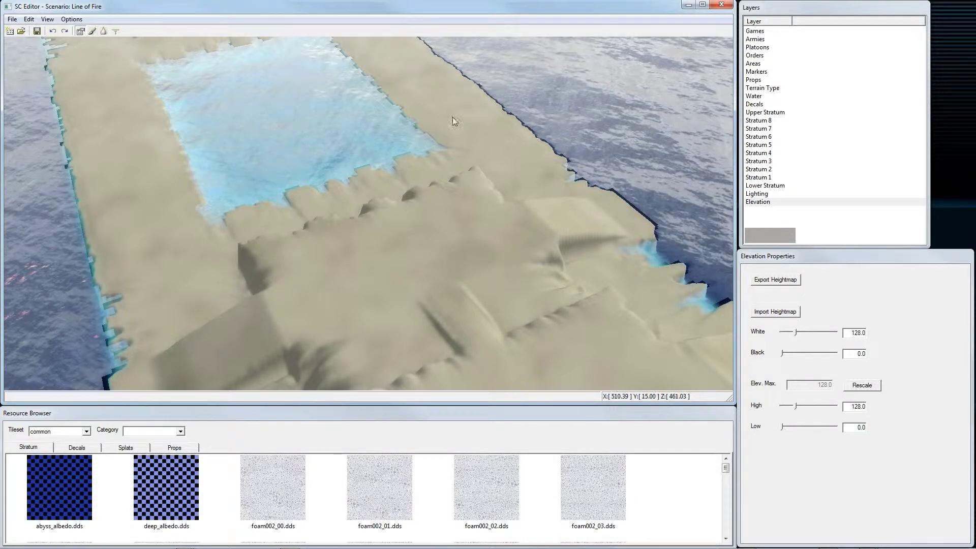
left_click(763, 203)
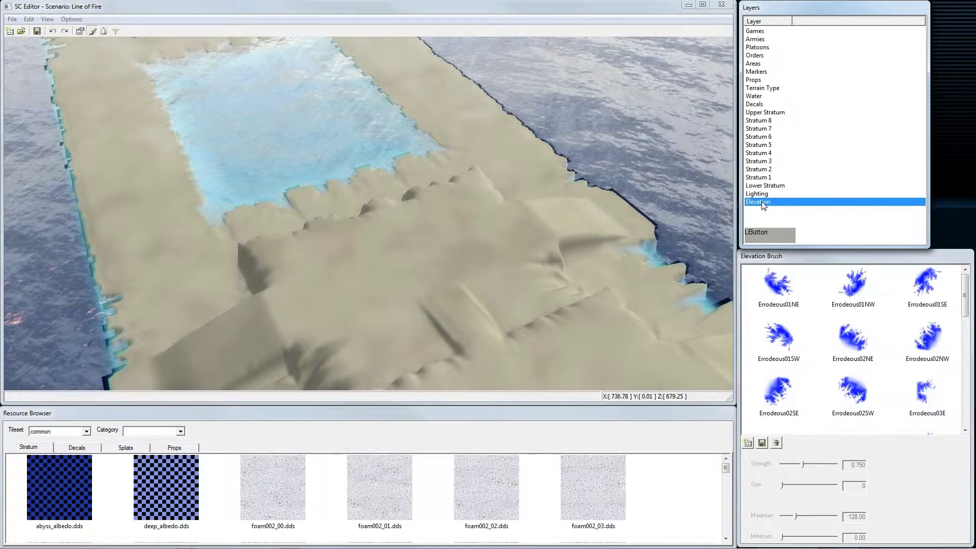
middle_click_drag(396, 231, 398, 175, "alt")
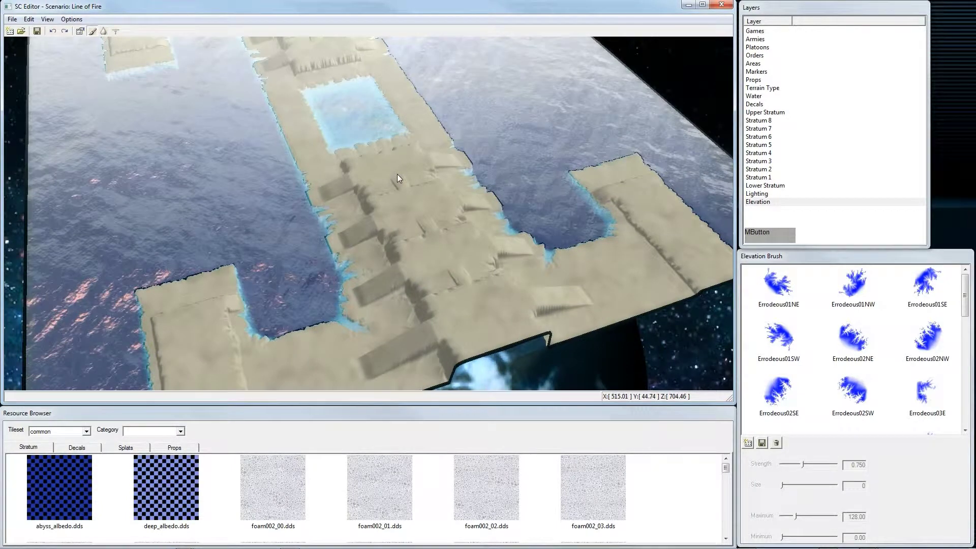
- Turn on the slope overlay and orbit to a low, close view of the terrain
key("o")
middle_click_drag(444, 198, 415, 292, "alt")
middle_click_drag(424, 173, 397, 201)
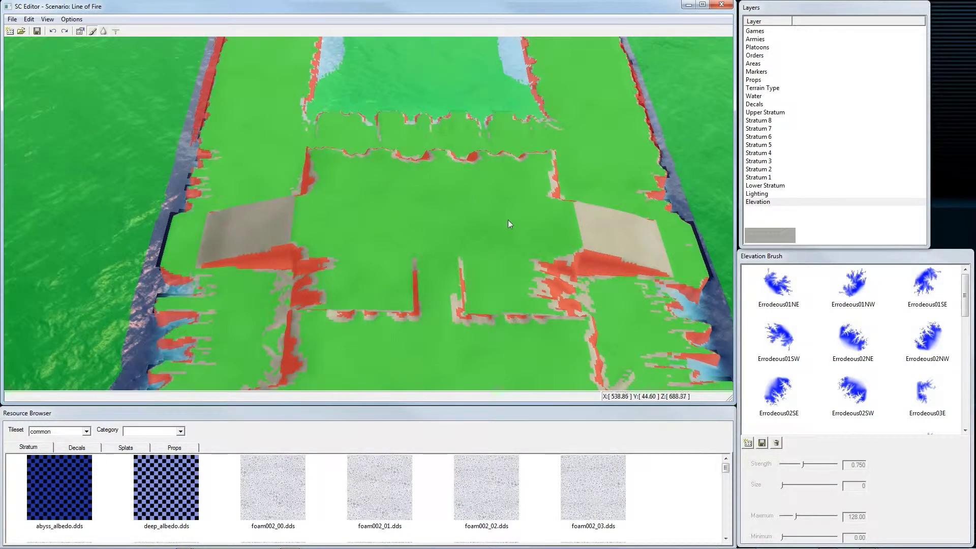
middle_click_drag(280, 251, 437, 210, "alt")
scroll(349, 221, "up", 3)
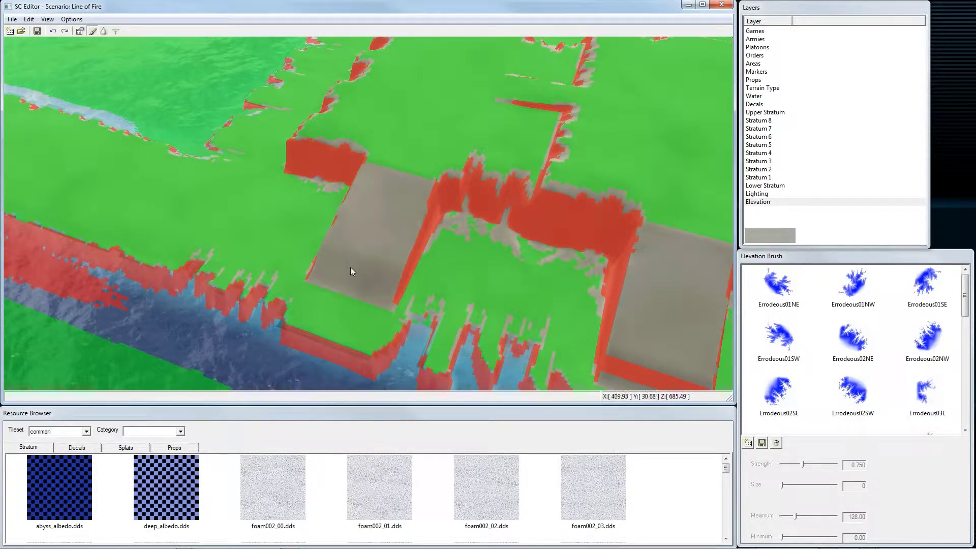
- Pan across the plateau, red cliffs and corner spike, then switch to filter brushes
middle_click_drag(400, 176, 431, 248)
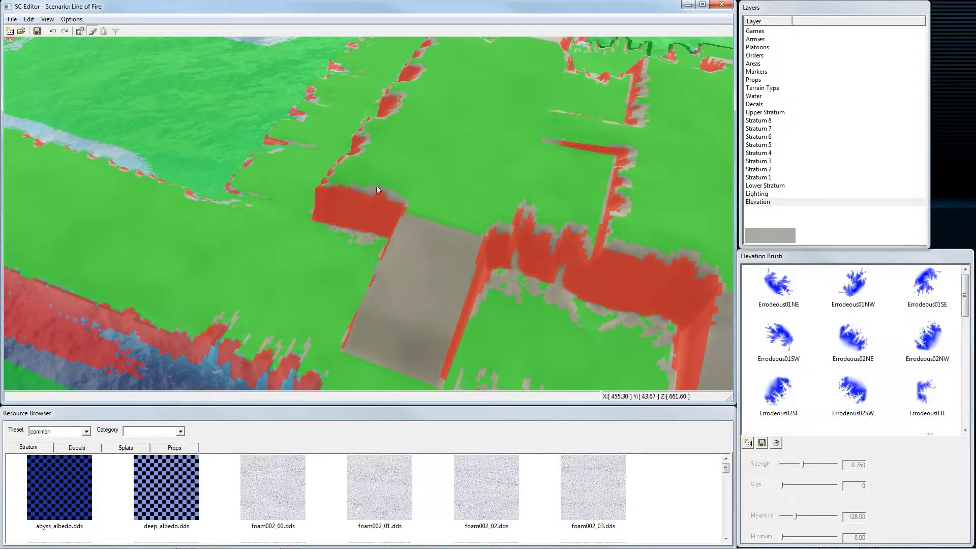
middle_click_drag(405, 237, 421, 172)
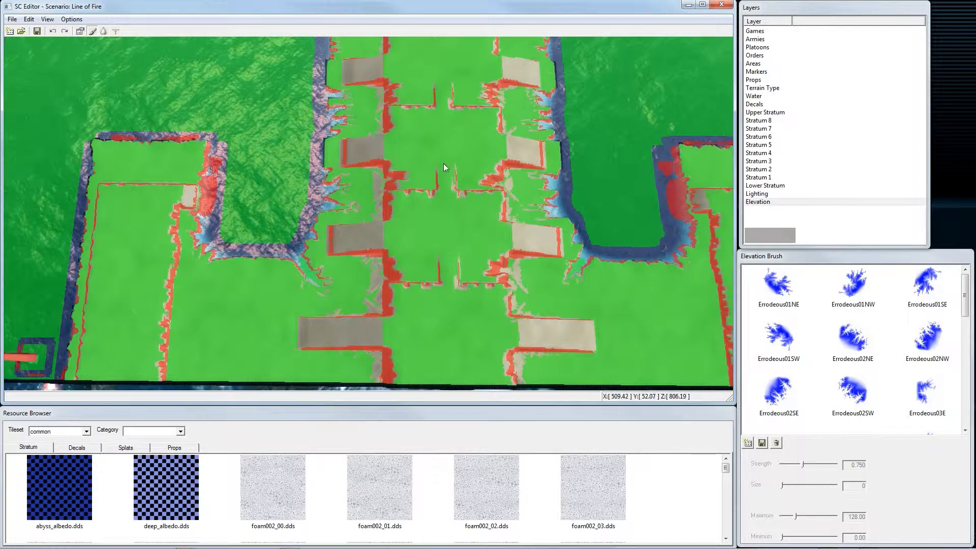
middle_click_drag(460, 148, 417, 246)
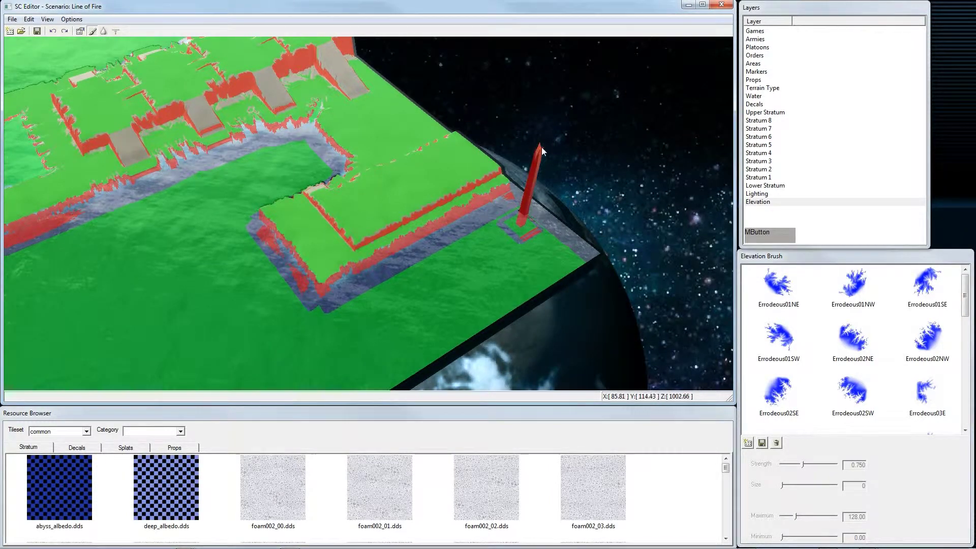
middle_click_drag(530, 226, 495, 252, "alt")
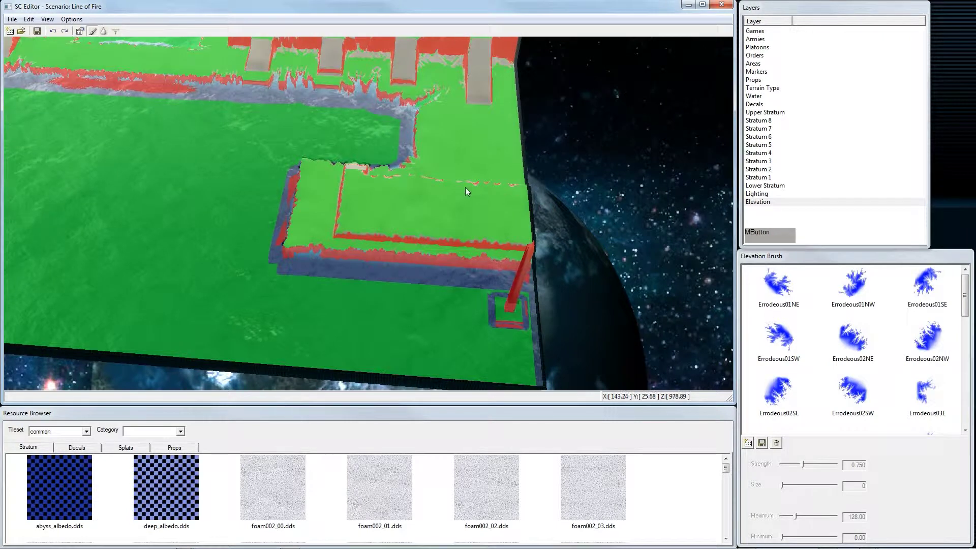
middle_click_drag(500, 301, 576, 278, "alt")
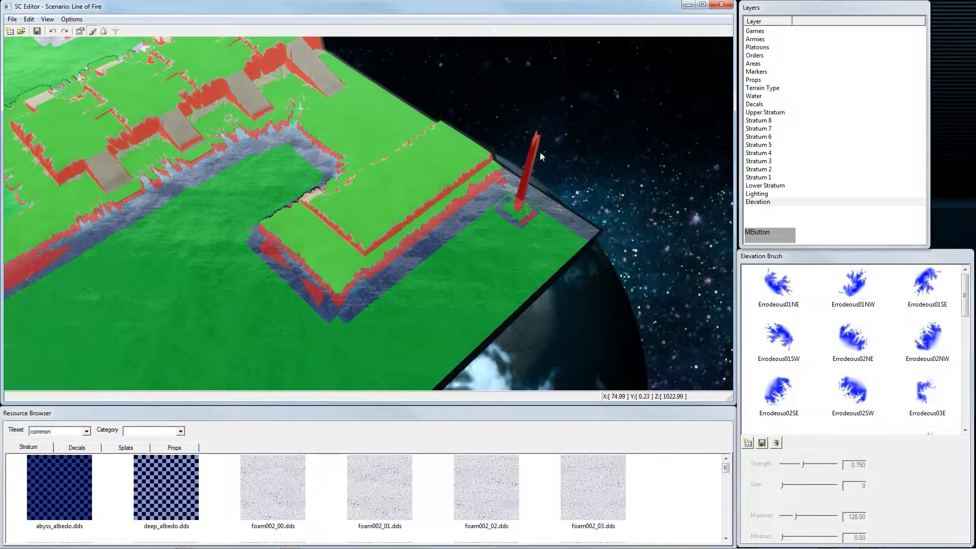
left_click(103, 32)
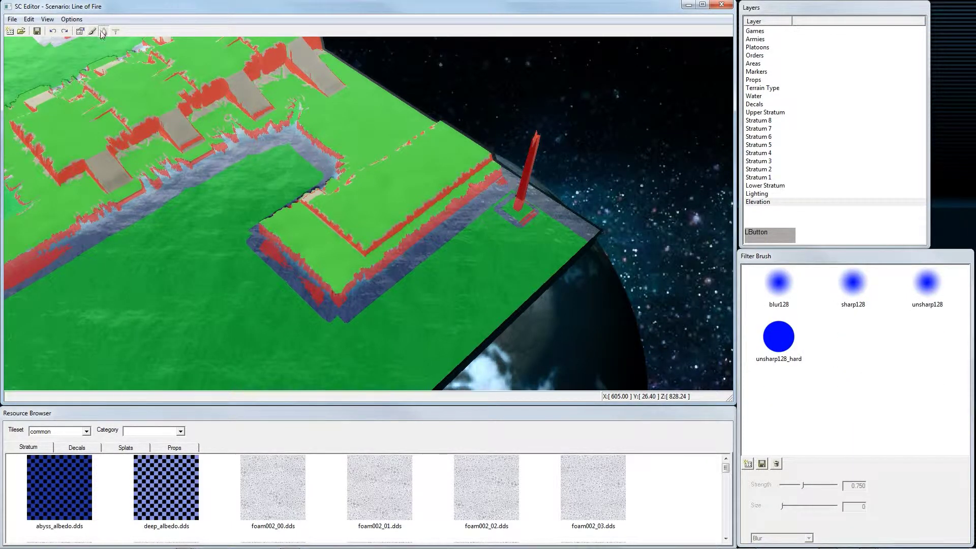
- Smooth the red spike with a blur128 filter brush at strength 2.000, size 32
left_click(781, 294)
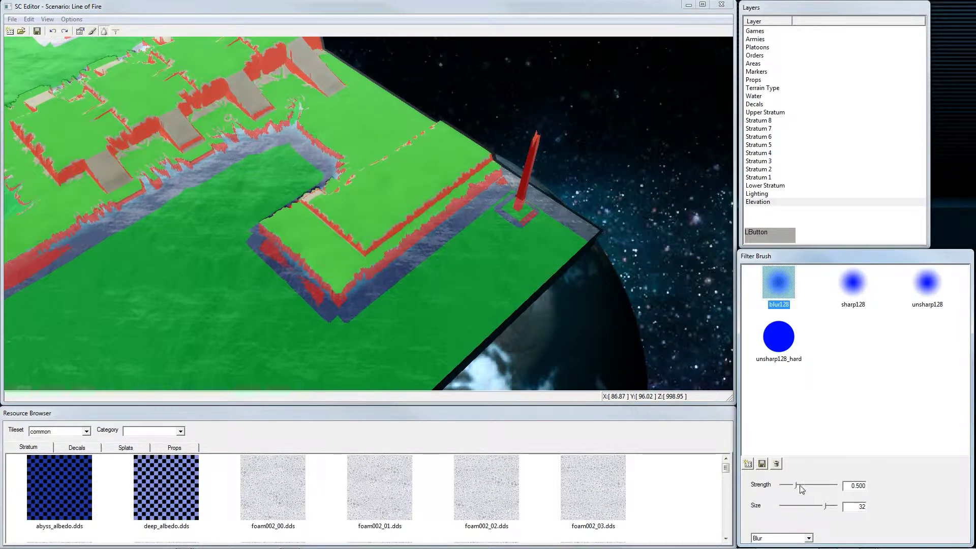
left_click_drag(797, 491, 834, 488)
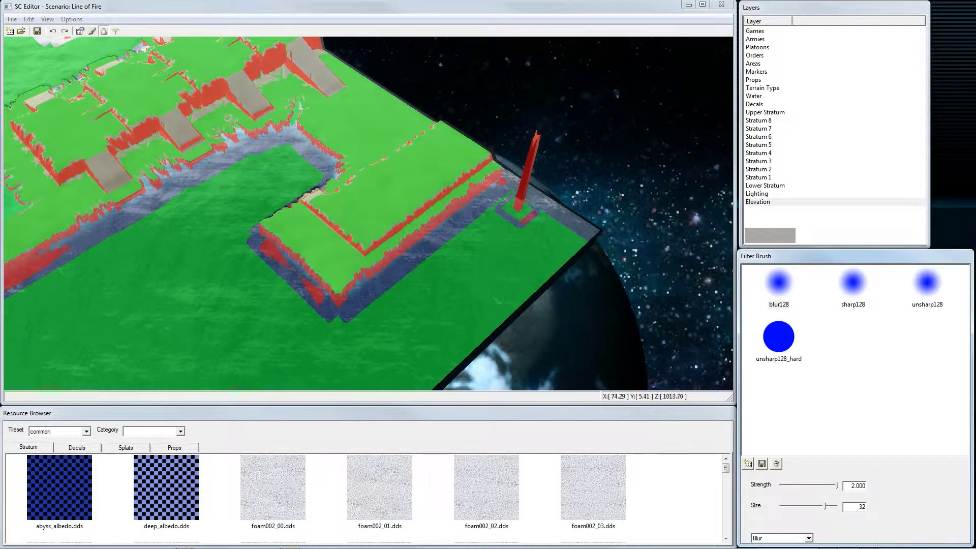
mouse_move(518, 197)
left_mouse_down()
mouse_move(523, 226)
mouse_move(474, 219)
mouse_move(476, 201)
left_mouse_up()
scroll(552, 209, "up", 5, "alt")
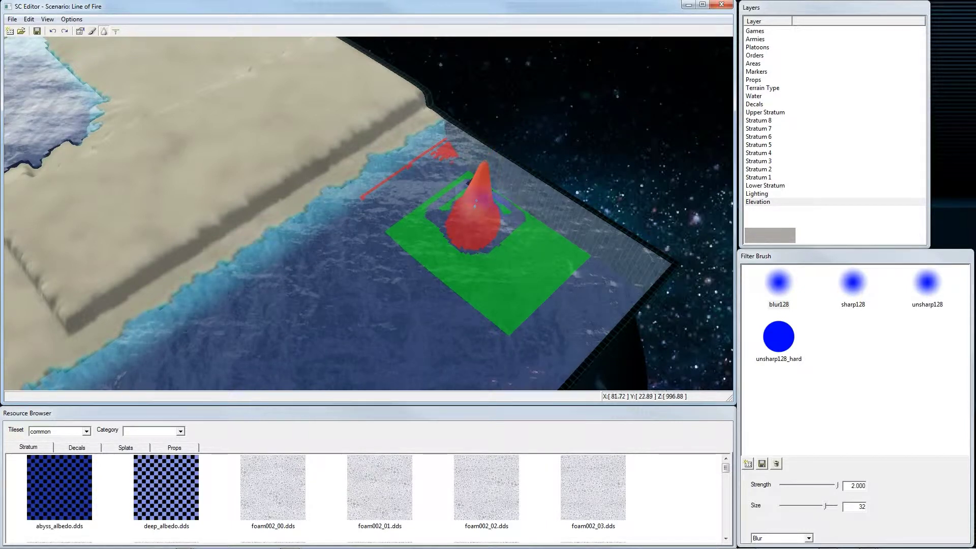
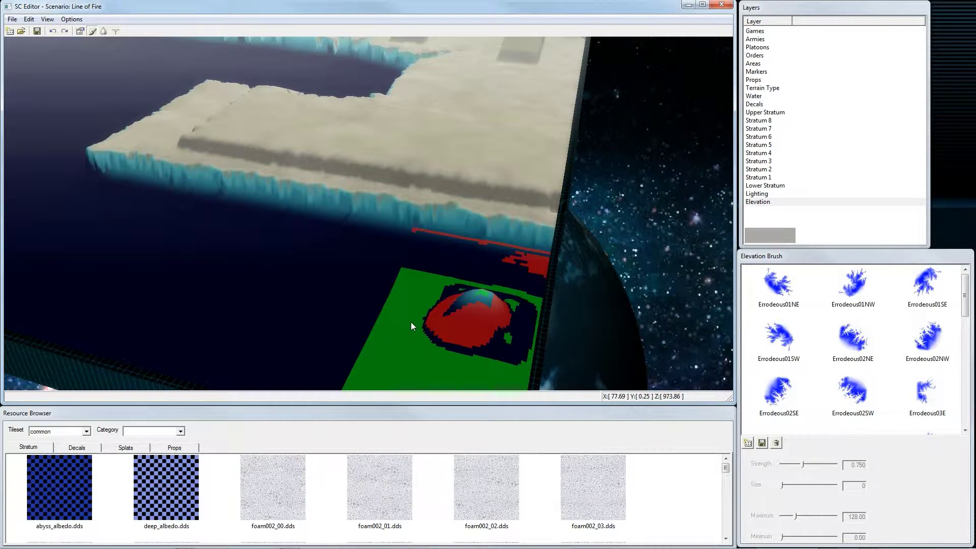
- Level the red mound in the green lowland using the elevation brush at 0.25 height
key("KP_0")
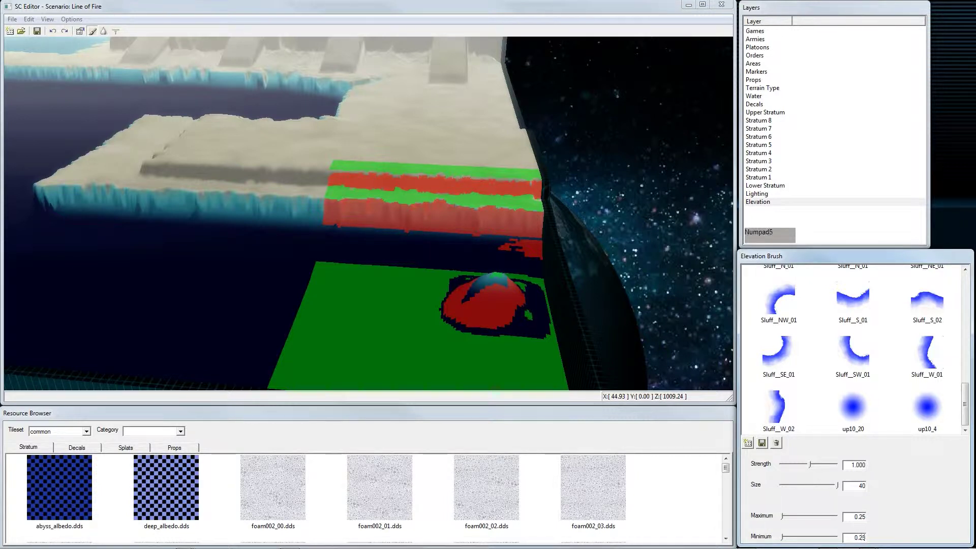
mouse_move(464, 307)
left_mouse_down()
mouse_move(449, 302)
mouse_move(500, 306)
mouse_move(412, 301)
left_mouse_up()
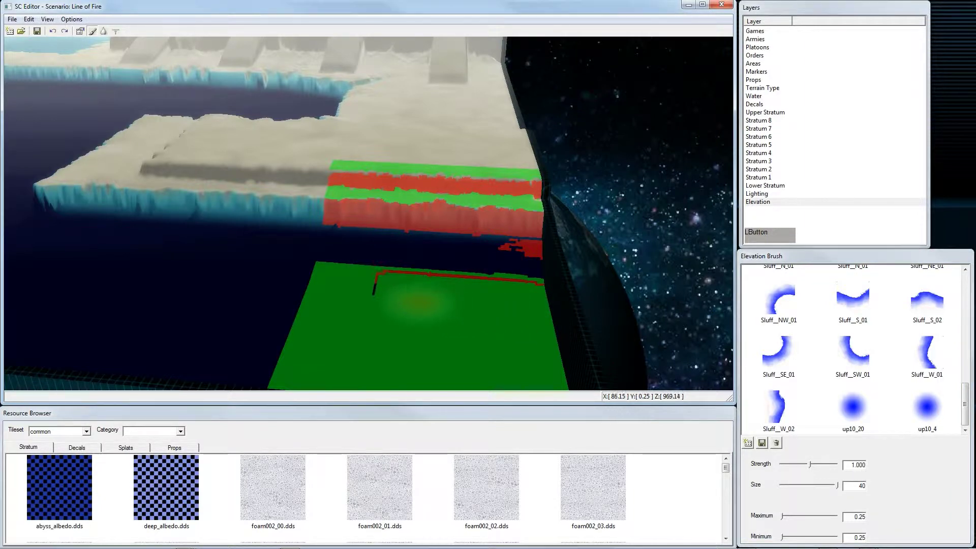
middle_click_drag(414, 304, 506, 305, "alt")
- Smooth the ridge beside the green lowland with the blur filter brush
left_click(104, 32)
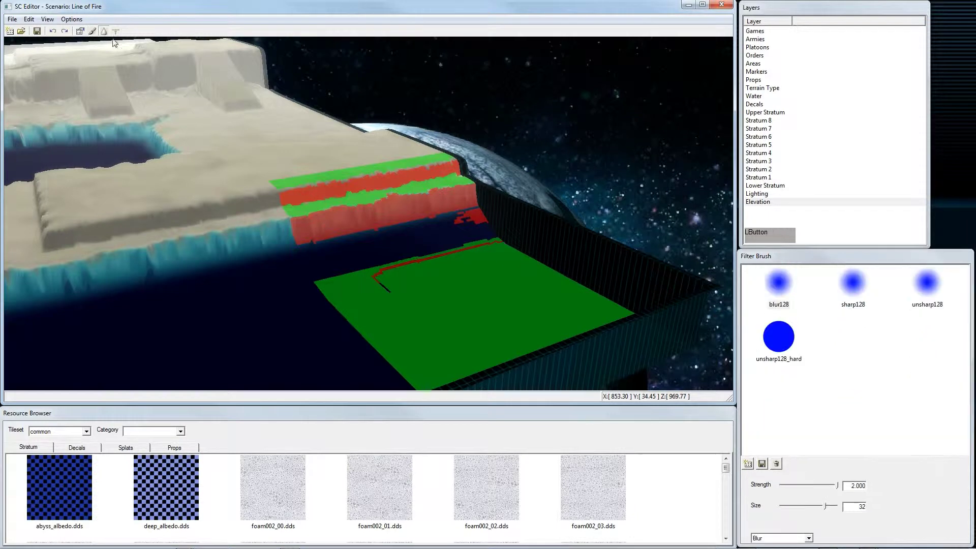
left_click_drag(385, 293, 386, 288)
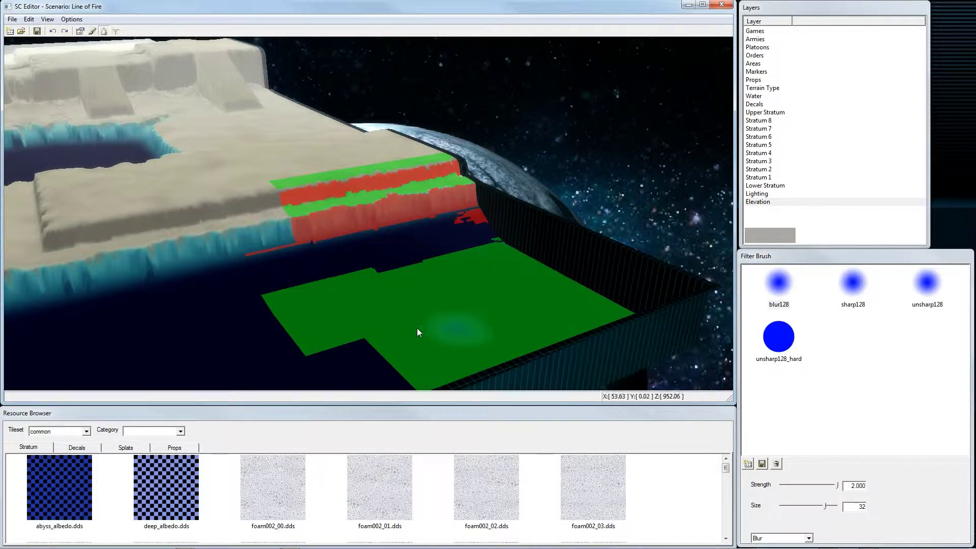
middle_click_drag(525, 298, 423, 266, "alt")
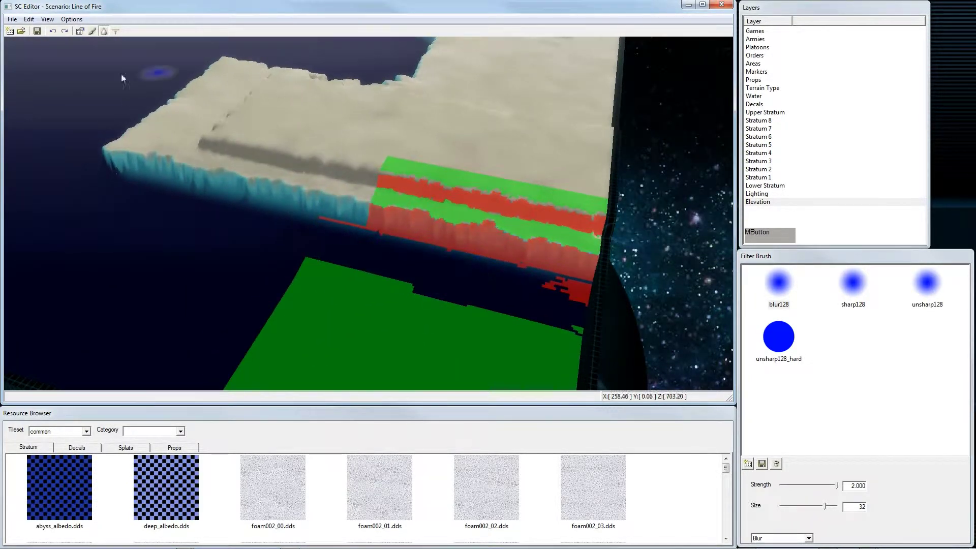
- Turn on water rendering and hide the slope overlay, then move the view to the ramps
left_click(48, 19)
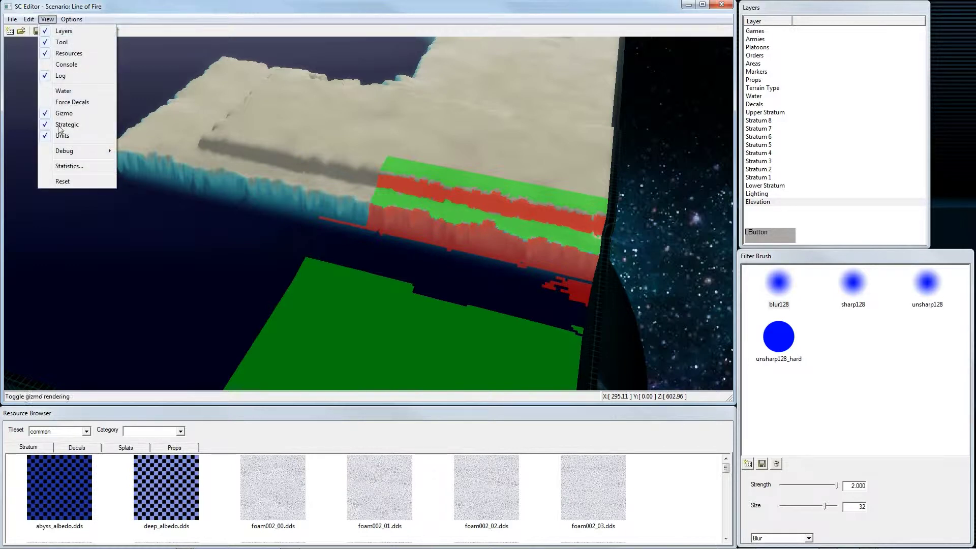
left_click(60, 94)
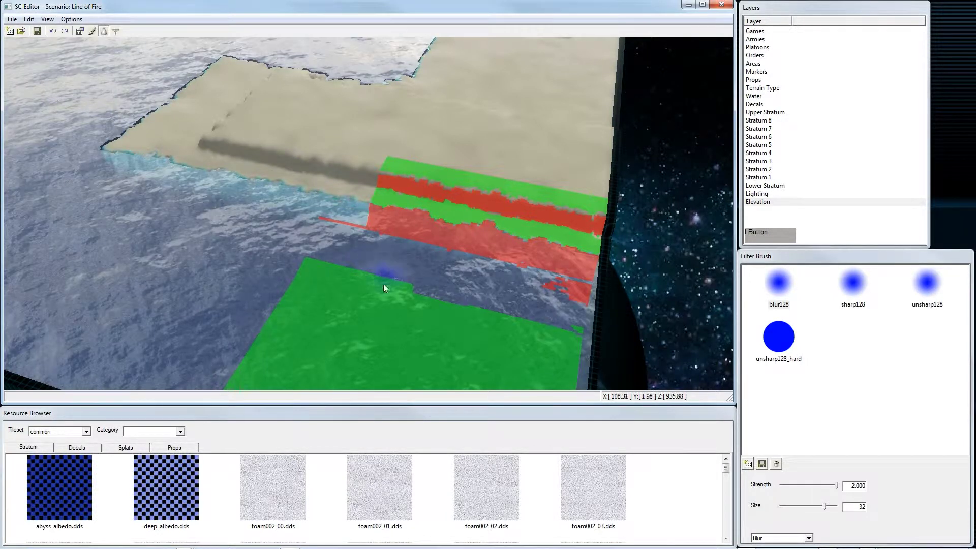
middle_click_drag(384, 284, 334, 256, "alt")
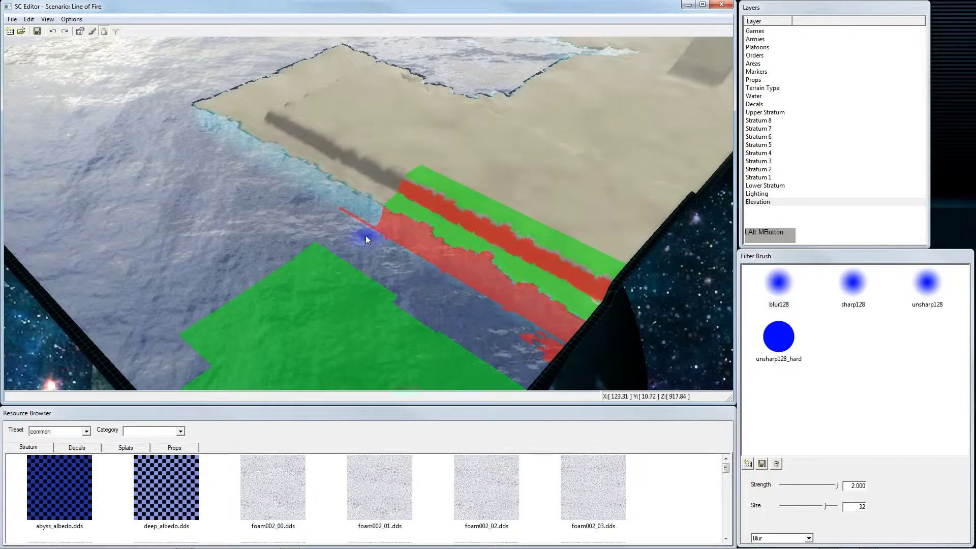
key("o")
key("o")
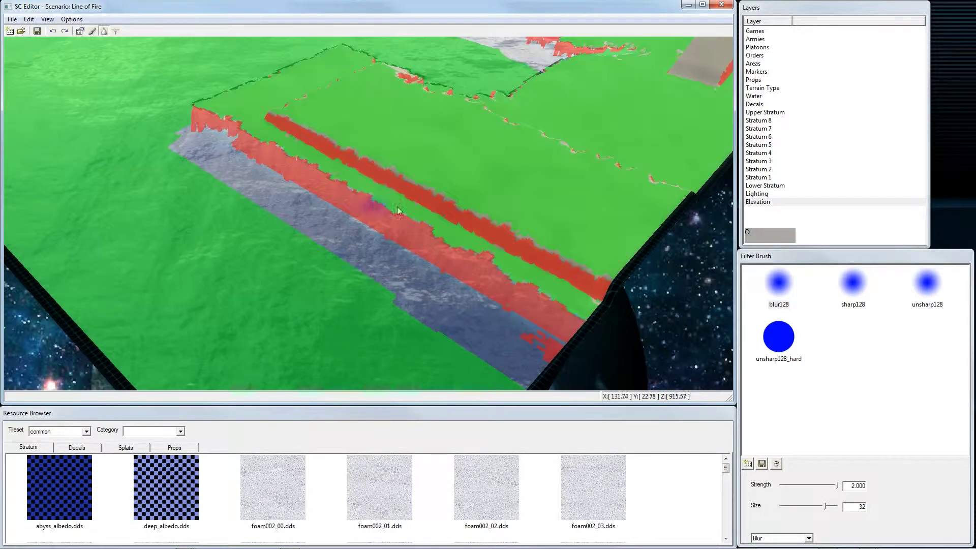
middle_click_drag(442, 227, 445, 277, "alt")
mouse_move(469, 211)
middle_mouse_down()
mouse_move(458, 249)
mouse_move(431, 245)
mouse_move(407, 272)
mouse_move(428, 200)
mouse_move(487, 155)
mouse_move(483, 278)
mouse_move(435, 274)
mouse_move(500, 280)
mouse_move(392, 304)
mouse_move(392, 267)
middle_mouse_up()
- Lower the blur filter strength to 1.024
scroll(392, 238, "up", 5)
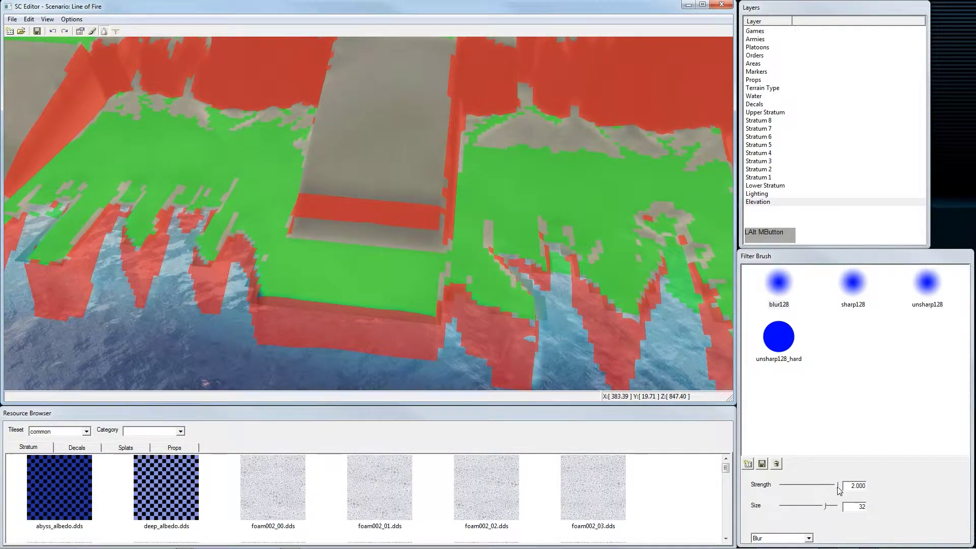
left_click_drag(839, 487, 810, 487)
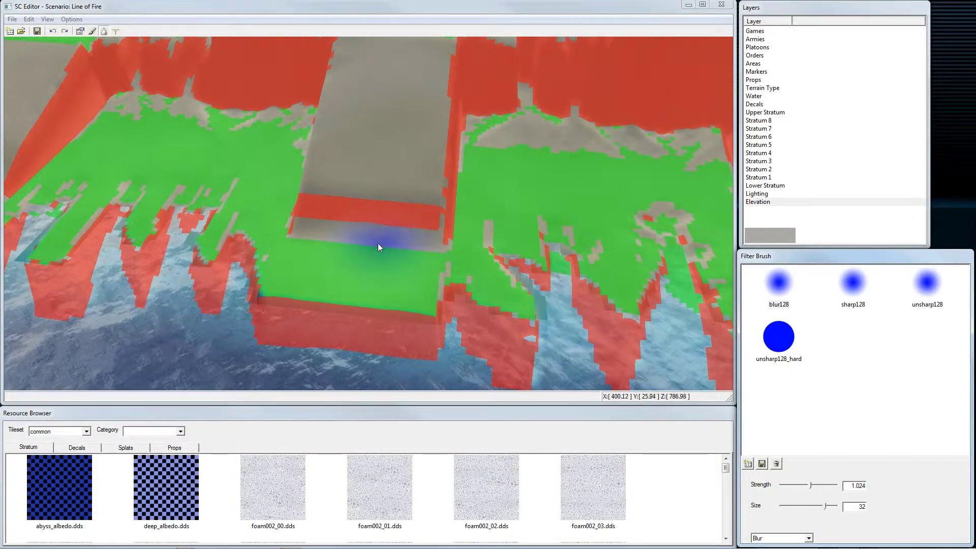
mouse_move(373, 234)
left_mouse_down()
mouse_move(360, 203)
mouse_move(349, 221)
mouse_move(429, 236)
mouse_move(299, 231)
mouse_move(436, 246)
left_mouse_up()
key("alt")
middle_click_drag(282, 285, 386, 249, "alt")
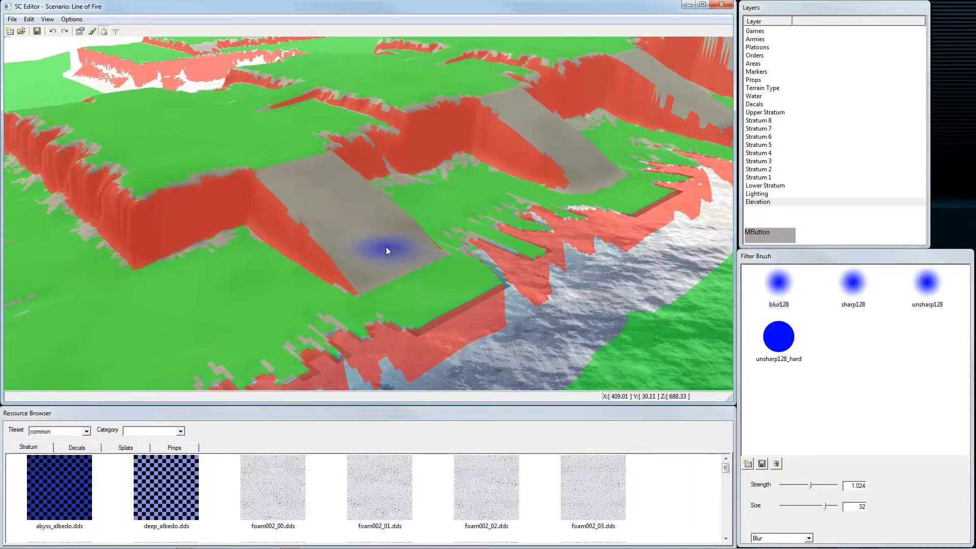
- Blur the grey ramps, the red strips at their feet and the cliff bands by the water
left_click_drag(374, 232, 398, 277)
mouse_move(397, 276)
middle_mouse_down("alt")
mouse_move(475, 239)
mouse_move(404, 246)
mouse_move(339, 279)
mouse_move(300, 283)
mouse_move(349, 291)
mouse_move(264, 225)
mouse_move(473, 290)
mouse_move(325, 243)
mouse_move(236, 258)
mouse_move(213, 251)
mouse_move(242, 255)
mouse_move(222, 287)
mouse_move(400, 177)
mouse_move(337, 228)
middle_mouse_up("alt")
scroll(351, 244, "up", 3)
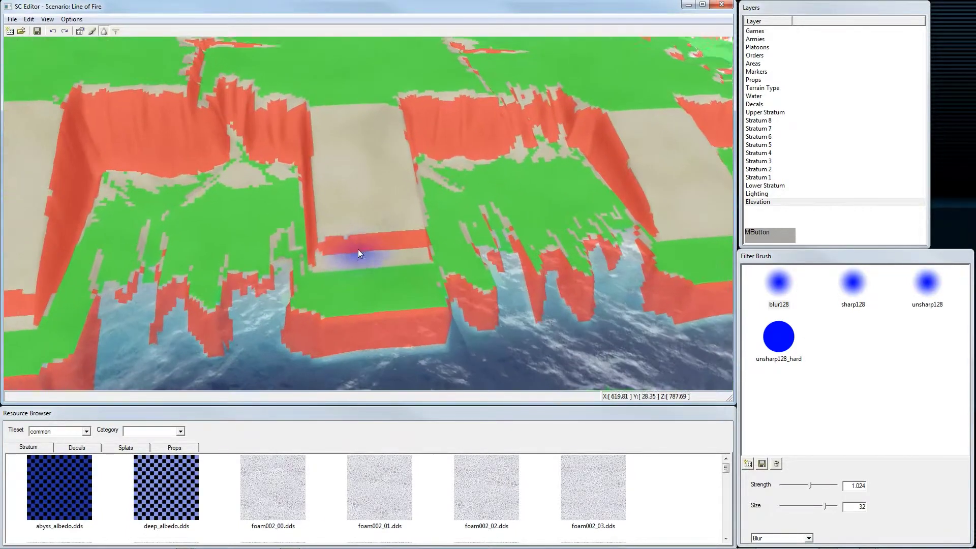
mouse_move(359, 249)
left_mouse_down()
mouse_move(405, 242)
mouse_move(405, 253)
mouse_move(370, 265)
mouse_move(347, 297)
left_mouse_up()
mouse_move(347, 298)
middle_mouse_down("alt")
mouse_move(372, 297)
mouse_move(428, 257)
mouse_move(419, 240)
mouse_move(404, 244)
mouse_move(391, 279)
middle_mouse_up("alt")
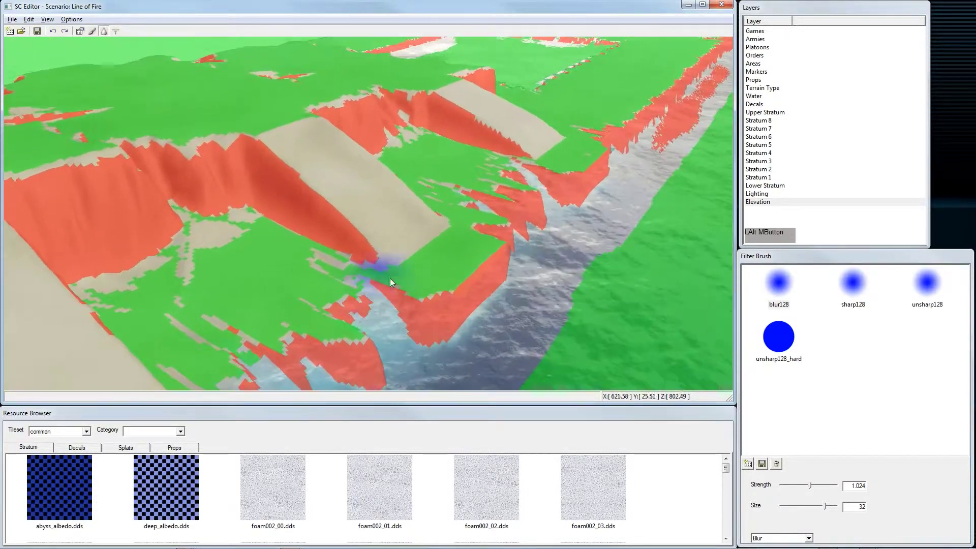
mouse_move(465, 273)
left_mouse_down()
mouse_move(498, 253)
mouse_move(414, 310)
mouse_move(409, 294)
left_mouse_up()
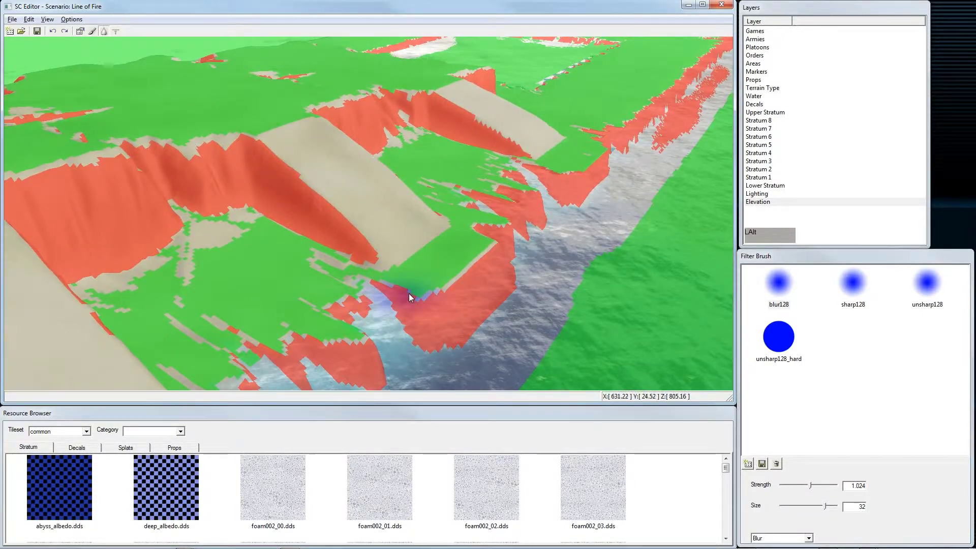
mouse_move(409, 294)
middle_mouse_down("alt")
mouse_move(511, 264)
mouse_move(474, 263)
mouse_move(389, 293)
mouse_move(346, 227)
mouse_move(344, 259)
mouse_move(329, 266)
mouse_move(418, 195)
mouse_move(315, 281)
middle_mouse_up("alt")
mouse_move(336, 260)
left_mouse_down()
mouse_move(328, 257)
mouse_move(371, 250)
left_mouse_up()
scroll(364, 257, "up", 1)
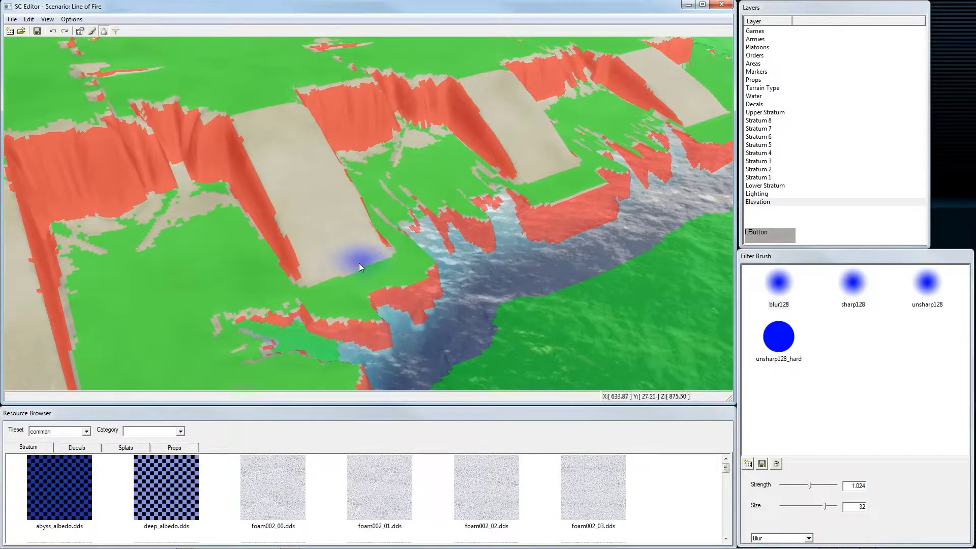
middle_click_drag(398, 261, 426, 221, "alt")
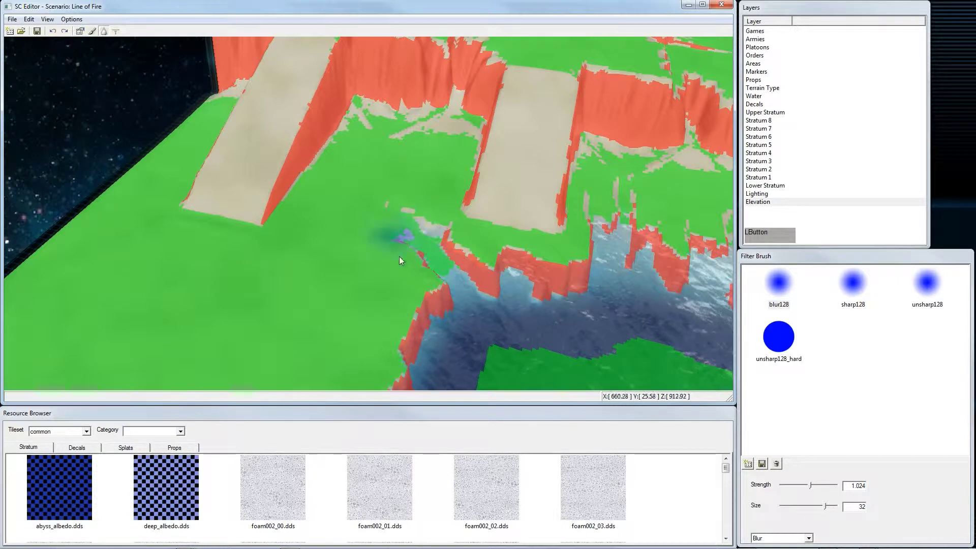
middle_click_drag(390, 262, 466, 256)
middle_click_drag(362, 241, 395, 220, "alt")
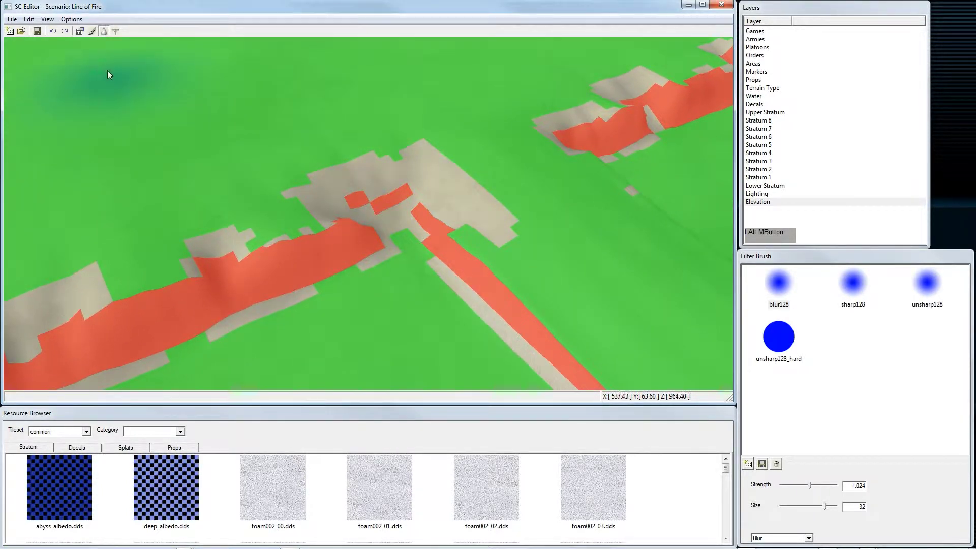
- Return to the elevation brush with strength 0.144 and size 4
left_click(92, 31)
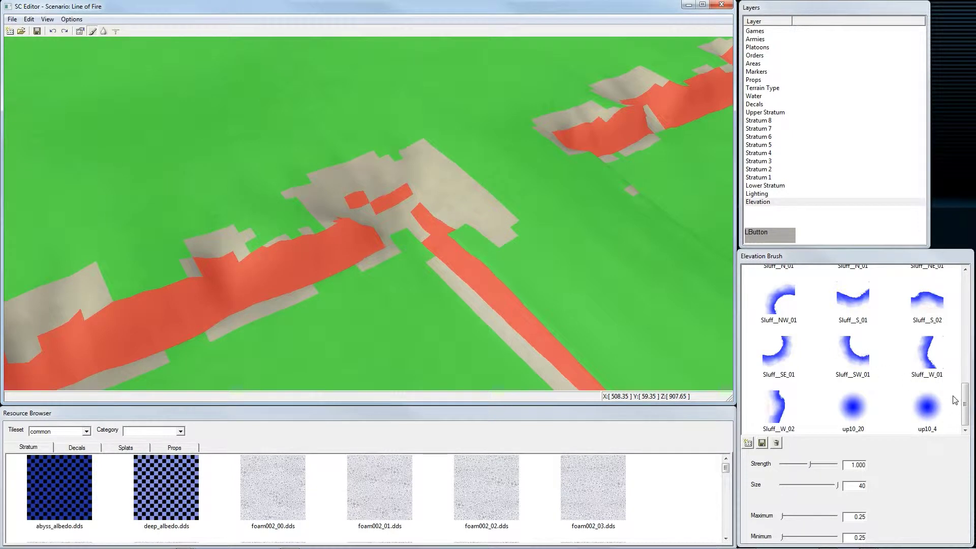
left_click_drag(968, 405, 967, 421)
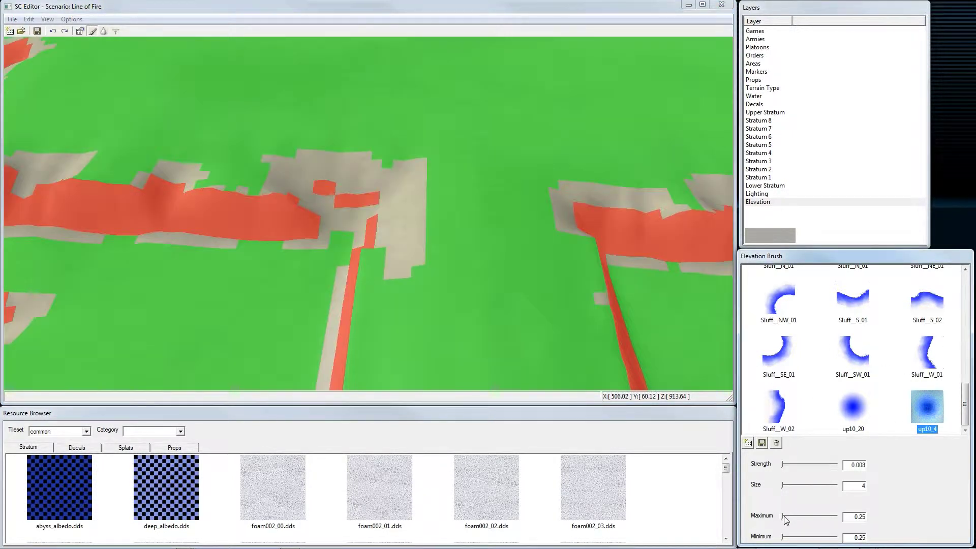
left_click_drag(784, 517, 850, 522)
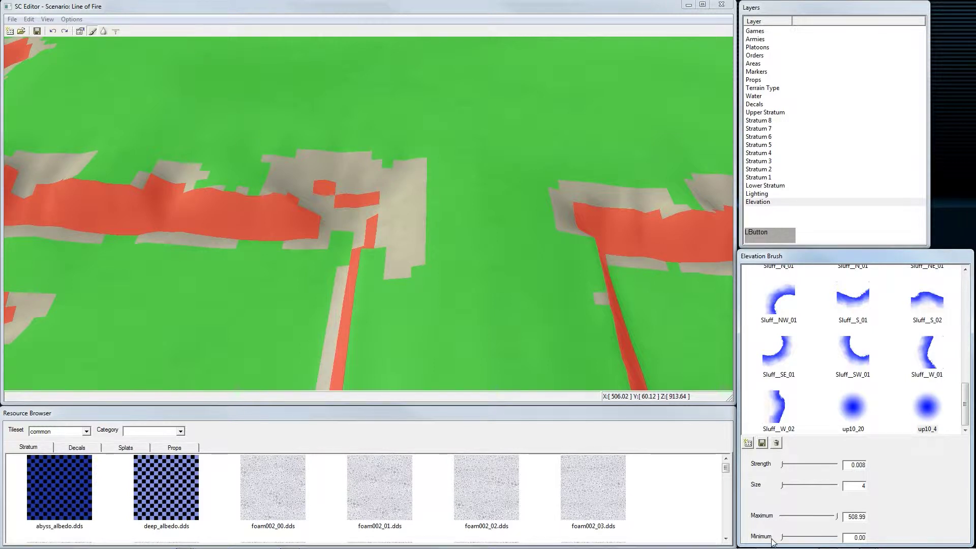
left_click(783, 465)
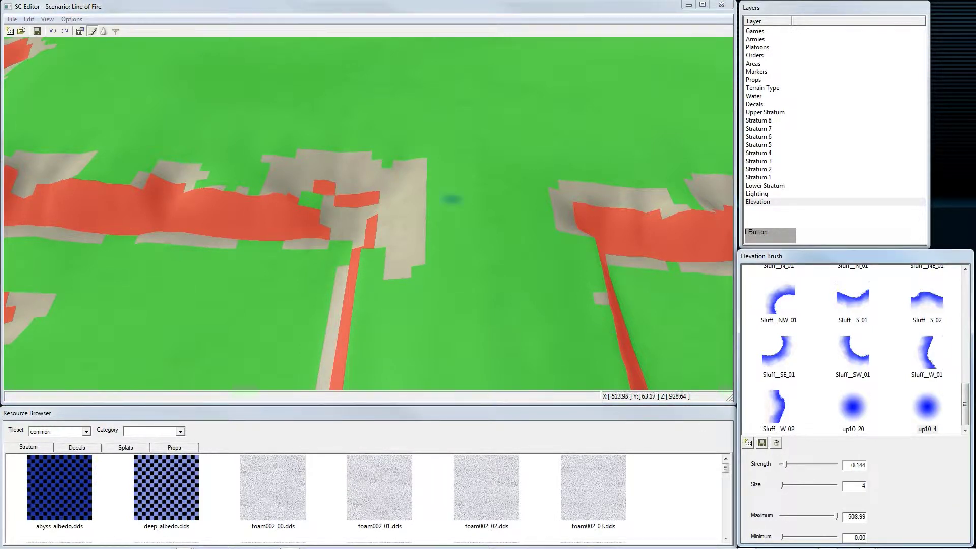
- Raise terrain along the red ridge band to fill the grey gap and hole
left_click_drag(386, 178, 287, 184)
middle_click_drag(357, 248, 432, 216, "alt")
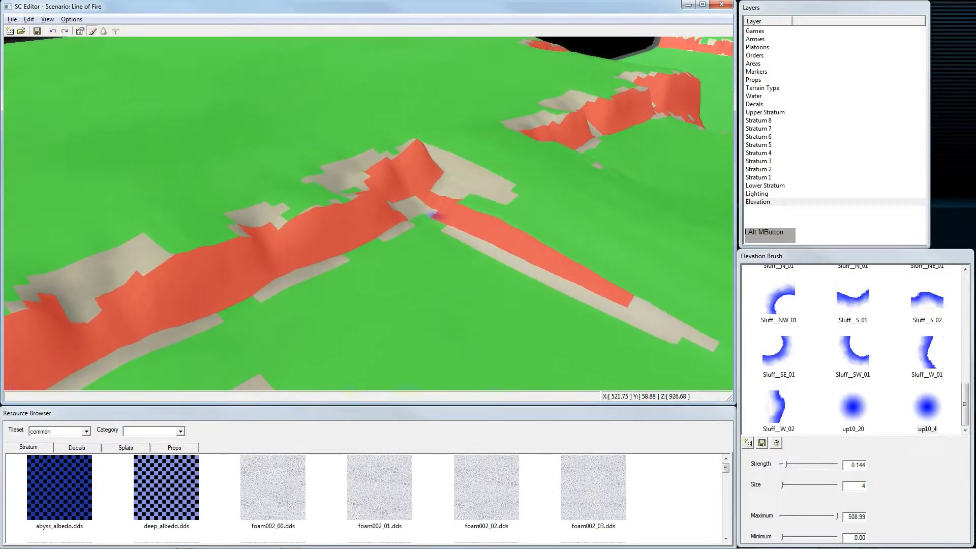
left_click_drag(446, 194, 410, 195)
middle_click_drag(341, 224, 312, 238)
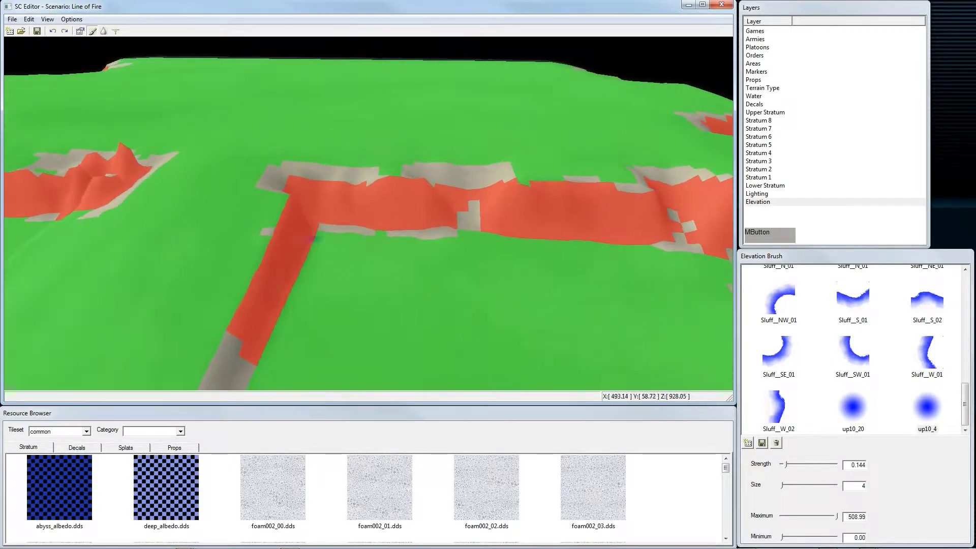
middle_click_drag(553, 237, 286, 209, "alt")
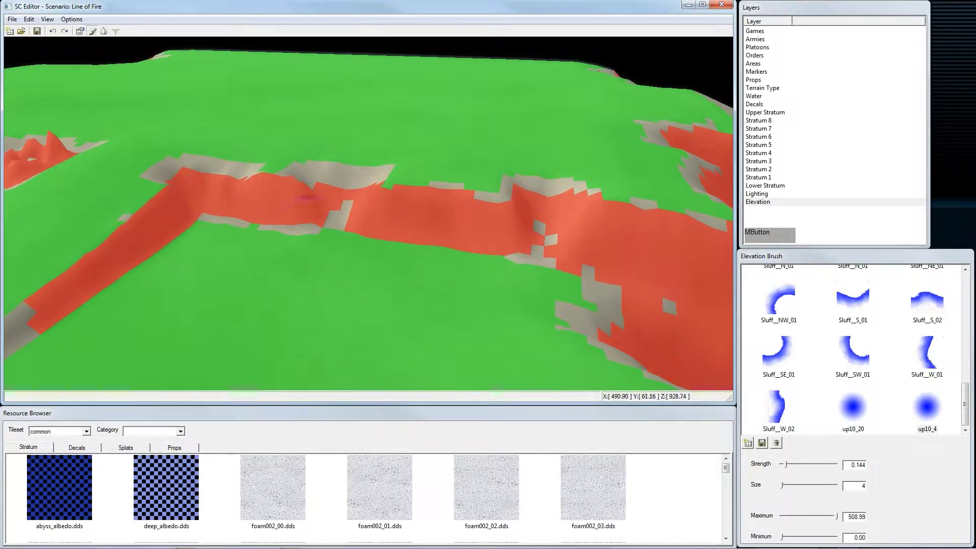
mouse_move(333, 204)
left_mouse_down()
mouse_move(346, 202)
mouse_move(333, 197)
left_mouse_up()
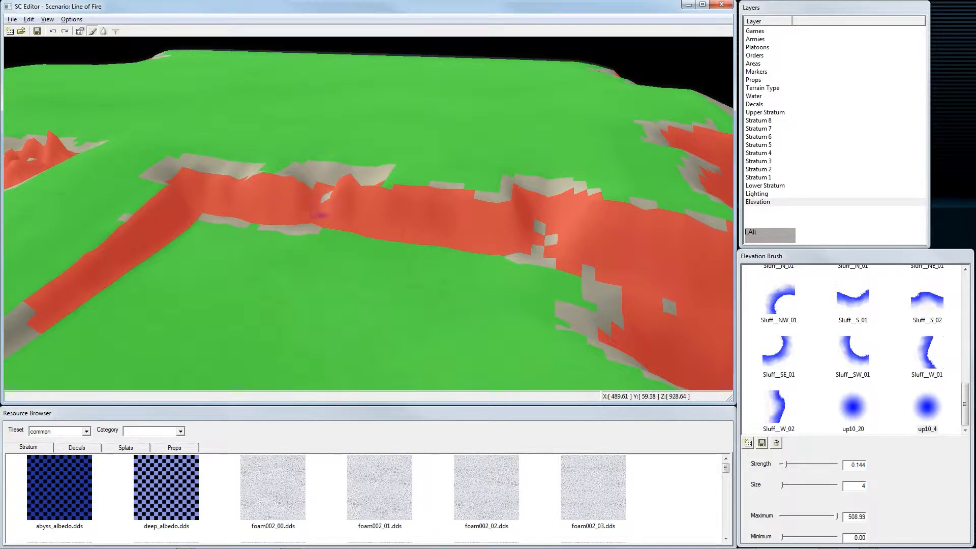
middle_click_drag(322, 216, 360, 220, "alt")
left_click_drag(358, 213, 349, 207)
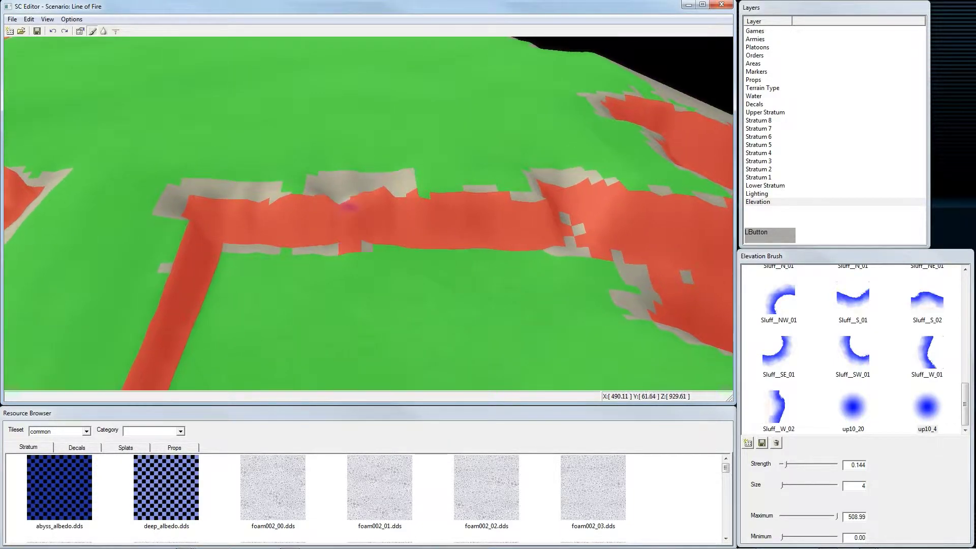
mouse_move(518, 264)
middle_mouse_down("alt")
mouse_move(509, 239)
mouse_move(505, 314)
mouse_move(552, 272)
mouse_move(630, 291)
mouse_move(551, 261)
mouse_move(584, 218)
middle_mouse_up("alt")
left_click_drag(584, 217, 560, 214)
mouse_move(560, 214)
middle_mouse_down("alt")
mouse_move(509, 249)
mouse_move(498, 221)
mouse_move(370, 279)
mouse_move(261, 274)
middle_mouse_up("alt")
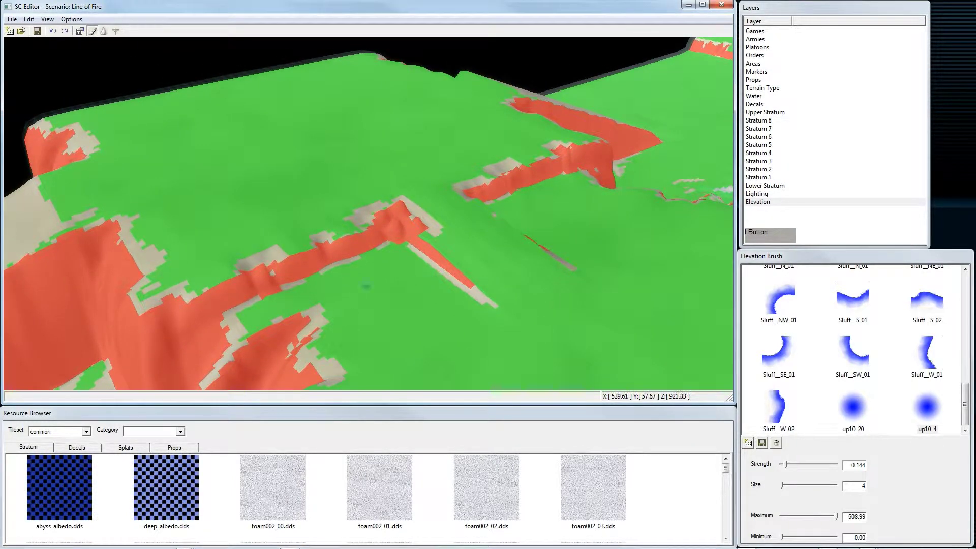
- Reframe the view around the central gully and raise terrain on the left ridge
middle_click_drag(366, 286, 473, 224)
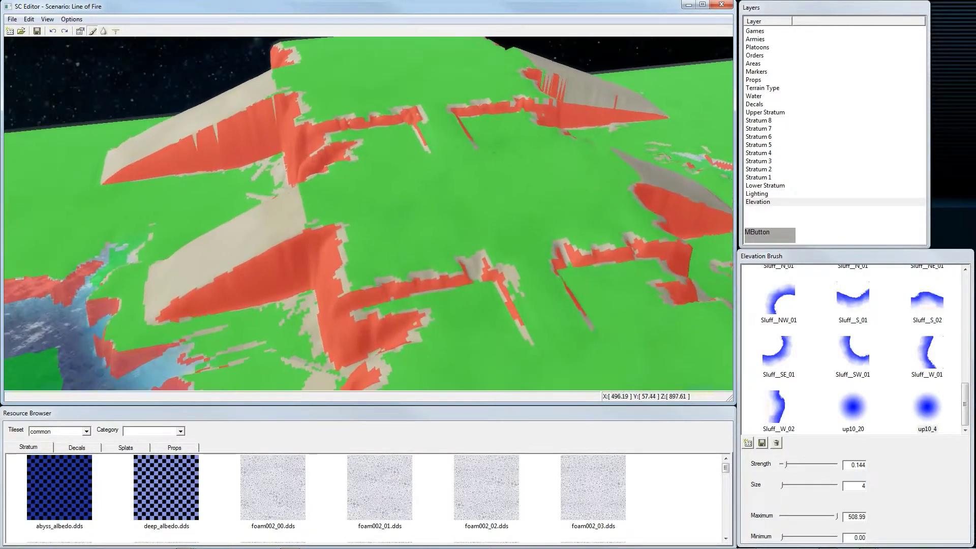
scroll(491, 252, "up", 4)
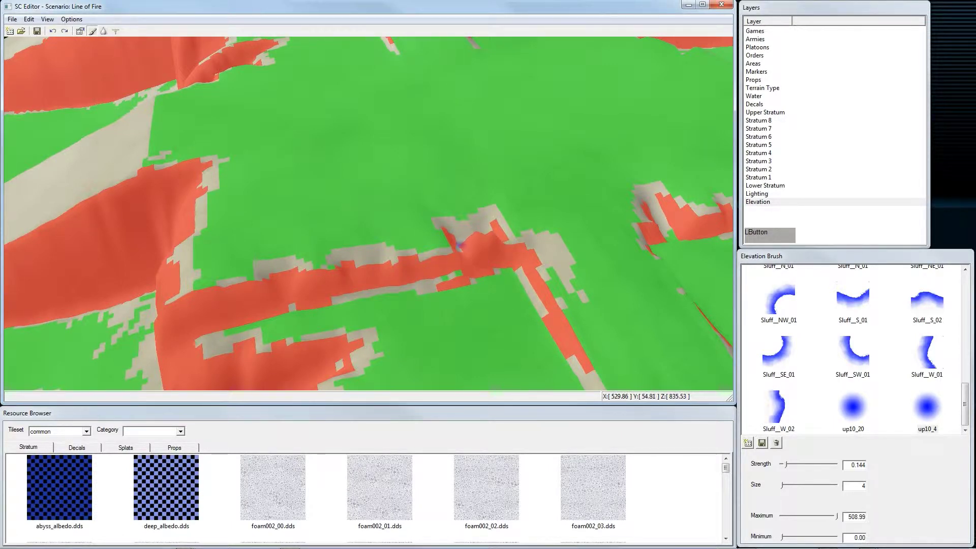
middle_click_drag(460, 246, 480, 235, "alt")
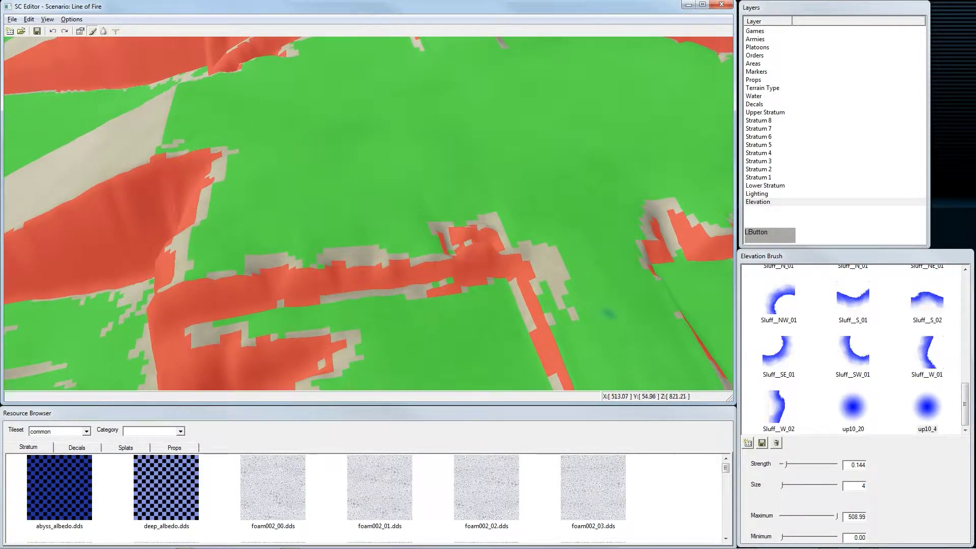
middle_click_drag(608, 313, 544, 269, "alt")
middle_click_drag(544, 269, 448, 244)
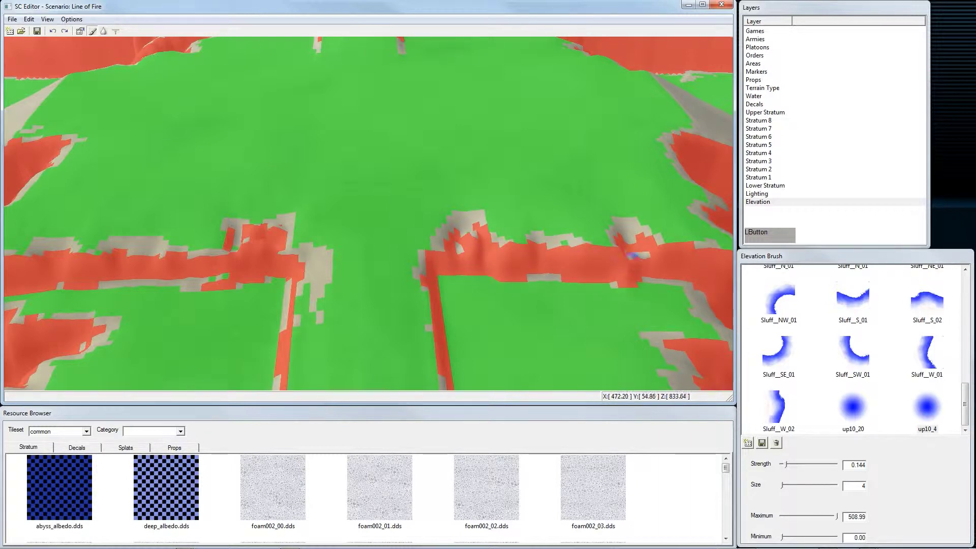
middle_click_drag(627, 282, 432, 224)
key("alt")
scroll(468, 268, "down", 1)
mouse_move(345, 273)
middle_mouse_down("alt")
mouse_move(484, 235)
mouse_move(514, 245)
middle_mouse_up("alt")
scroll(343, 275, "down", 6)
scroll(443, 307, "up", 5)
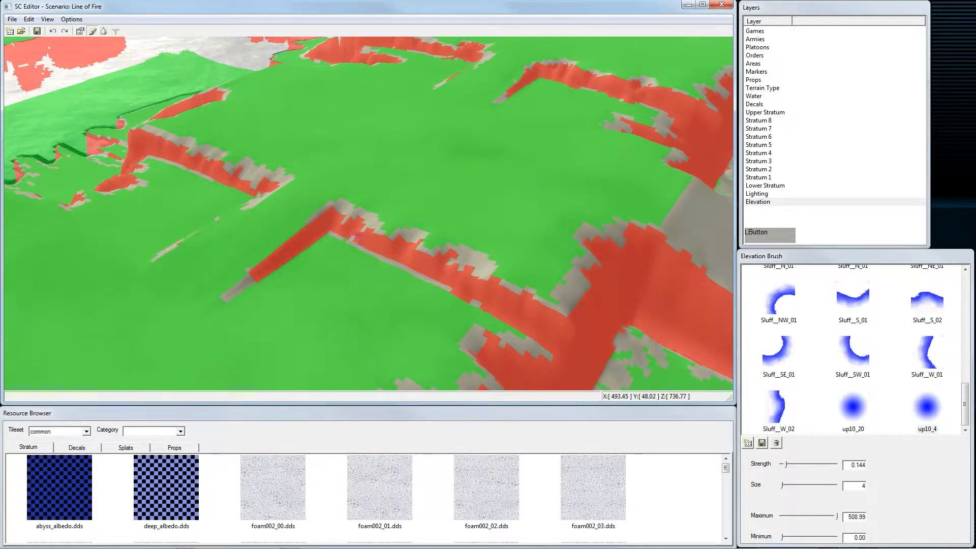
mouse_move(389, 257)
middle_mouse_down("alt")
mouse_move(340, 276)
mouse_move(262, 257)
mouse_move(392, 240)
middle_mouse_up("alt")
left_click(392, 239)
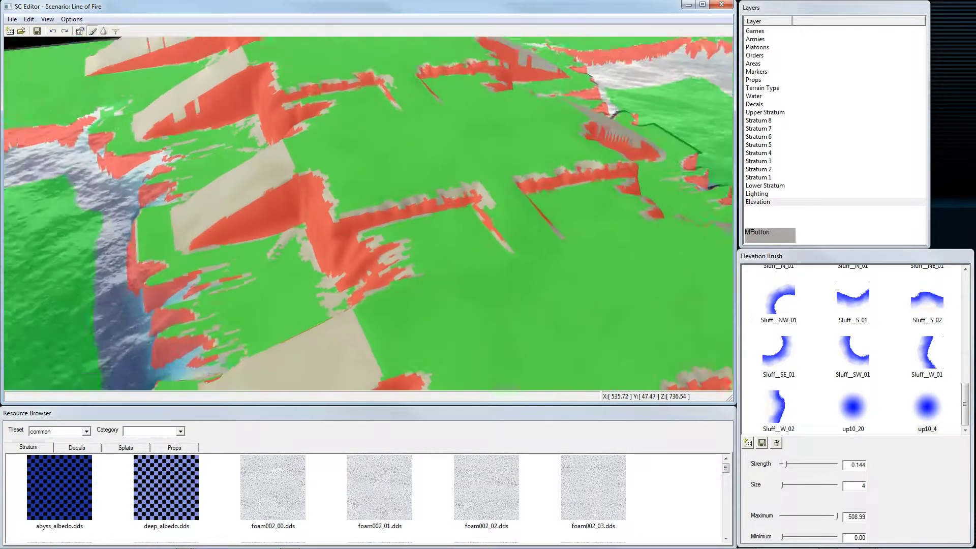
- Build up the right-hand red cliff strip, extending it to the right
scroll(422, 240, "down", 4)
middle_click_drag(422, 240, 351, 176)
middle_click_drag(369, 213, 389, 359, "alt")
middle_click_drag(364, 239, 369, 321)
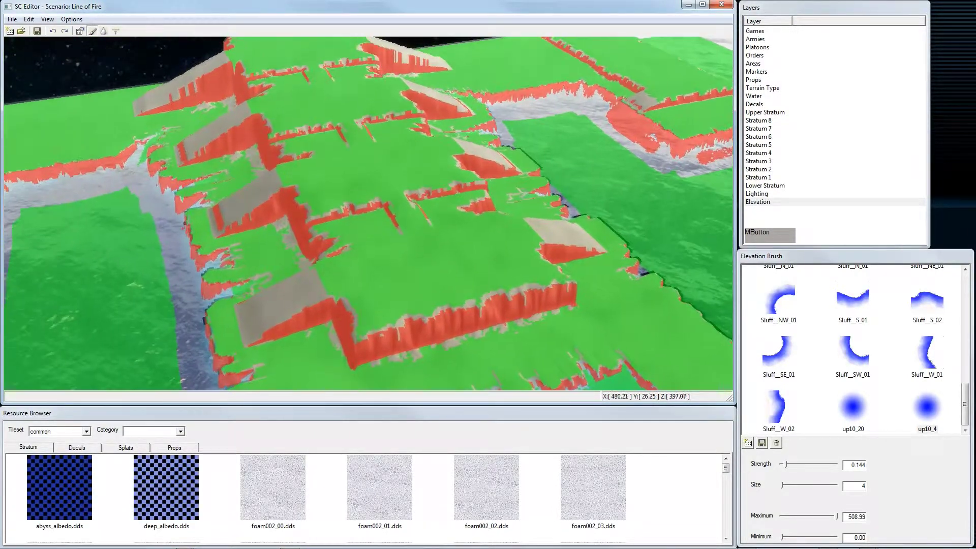
scroll(376, 229, "up", 4)
middle_click_drag(328, 221, 358, 297)
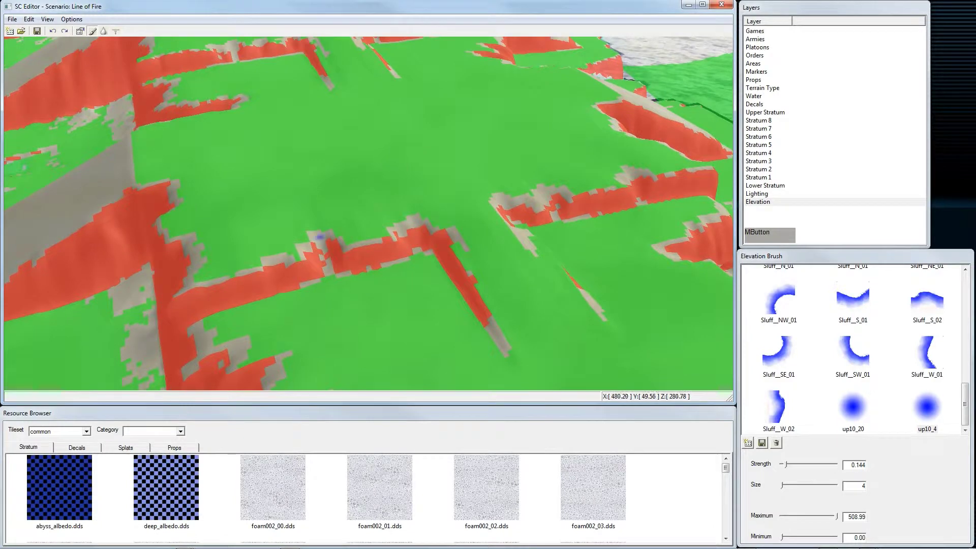
left_click(386, 243)
mouse_move(426, 222)
middle_mouse_down("alt")
mouse_move(386, 243)
mouse_move(458, 229)
mouse_move(480, 260)
mouse_move(448, 254)
mouse_move(470, 234)
mouse_move(312, 247)
mouse_move(330, 265)
middle_mouse_up("alt")
left_click(410, 248)
left_click(483, 262)
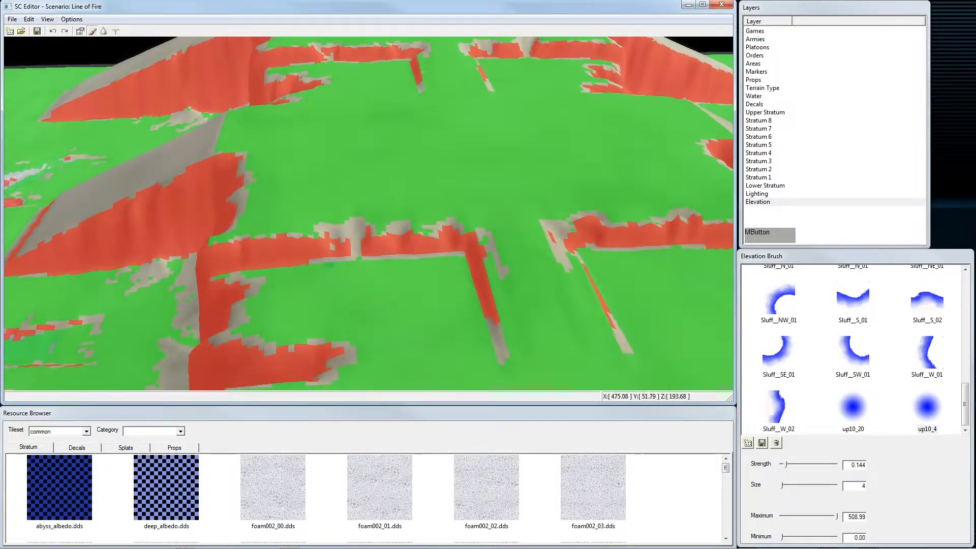
left_click_drag(403, 237, 450, 235)
mouse_move(450, 235)
middle_mouse_down("alt")
mouse_move(417, 211)
mouse_move(457, 252)
mouse_move(356, 224)
mouse_move(326, 199)
middle_mouse_up("alt")
left_click_drag(326, 199, 334, 214)
- Raise a peak on the cliff and touch up the cliff mound
middle_click_drag(333, 214, 373, 238)
middle_click_drag(297, 181, 136, 283)
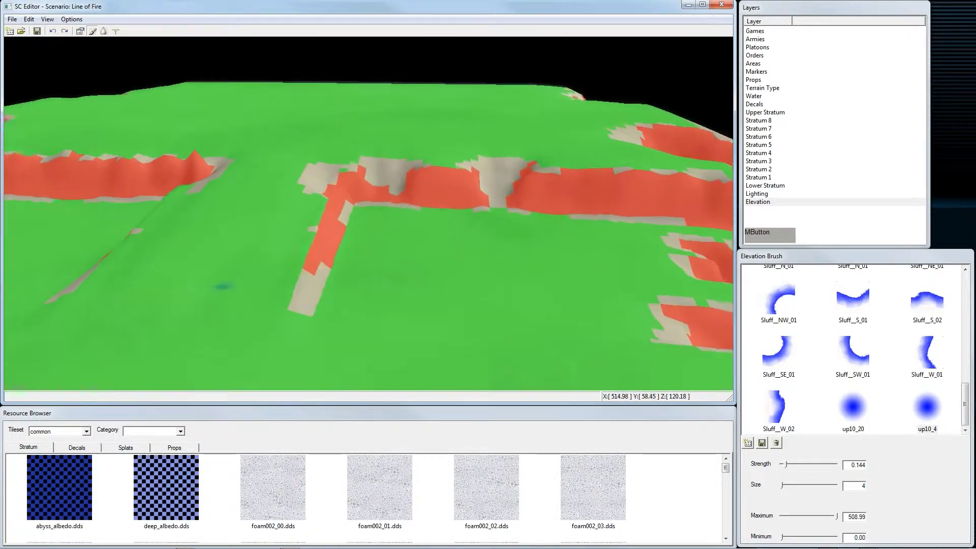
left_click_drag(381, 179, 414, 189)
middle_click_drag(507, 207, 458, 267, "alt")
left_click_drag(457, 267, 505, 259)
mouse_move(504, 259)
middle_mouse_down()
mouse_move(285, 194)
mouse_move(325, 255)
mouse_move(218, 192)
middle_mouse_up()
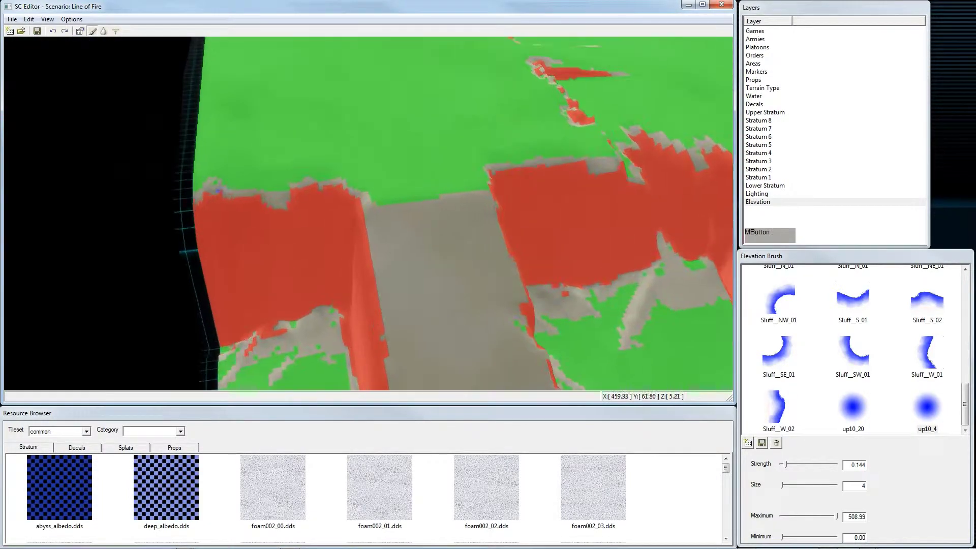
- Fill the left cliff's notch, then blur its top-left corner at filter strength 0.328
left_click_drag(253, 194, 278, 198)
middle_click_drag(278, 198, 311, 229, "alt")
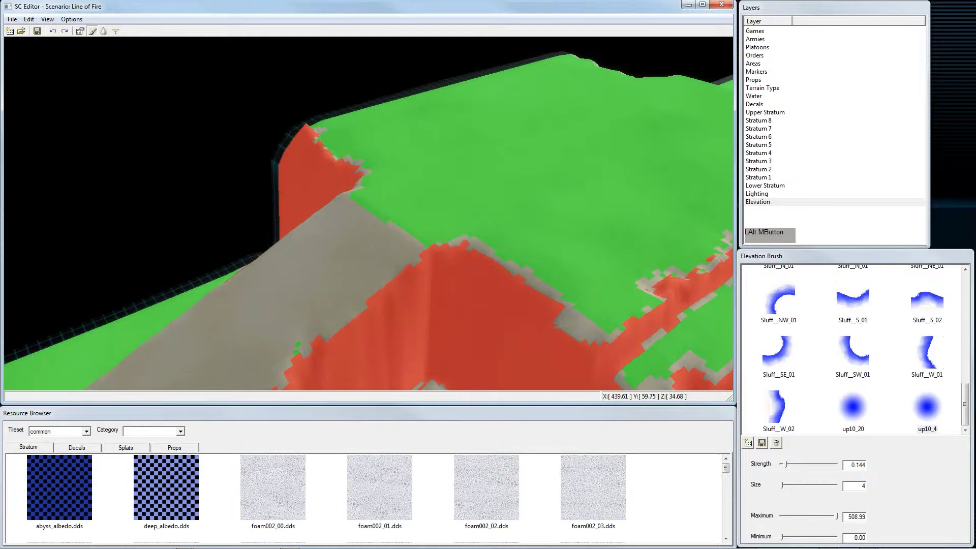
left_click(116, 32)
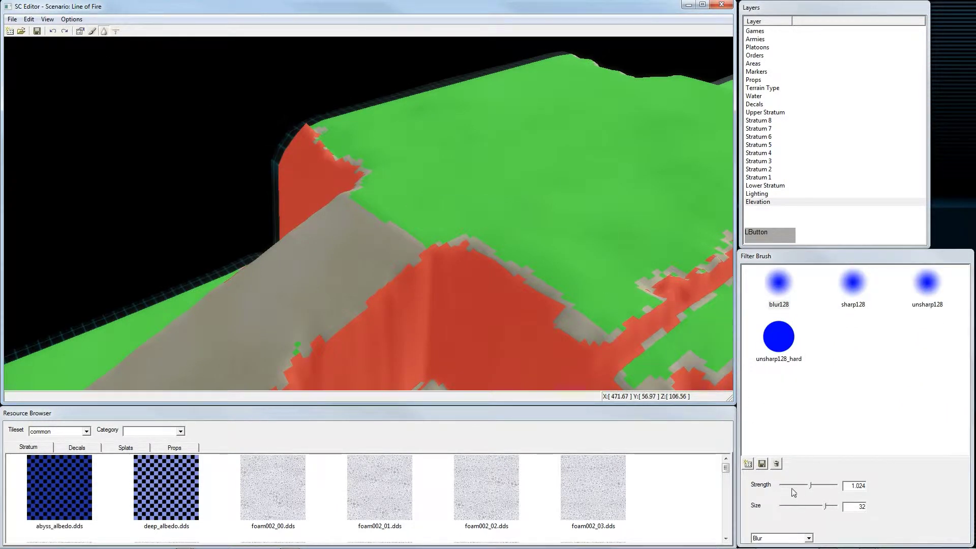
left_click_drag(812, 490, 804, 489)
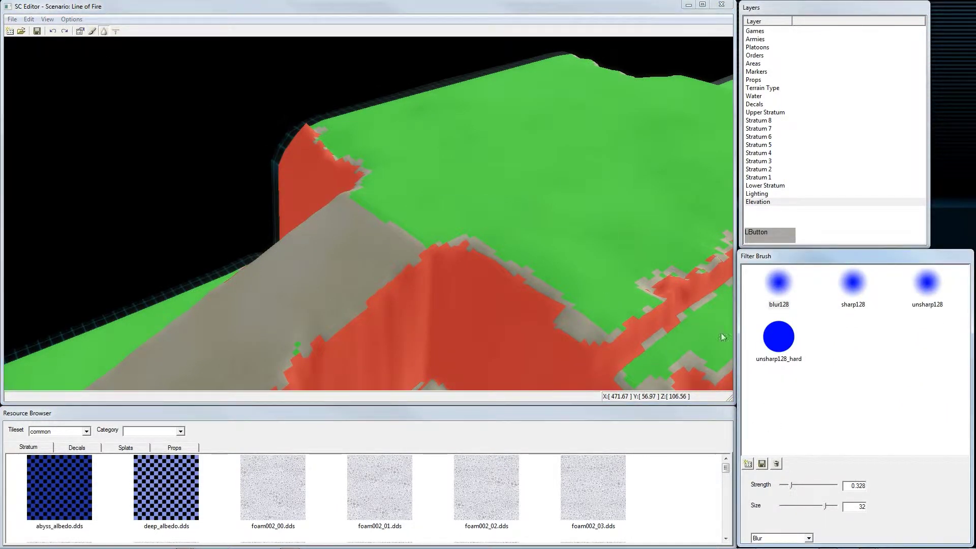
mouse_move(330, 144)
left_mouse_down()
mouse_move(317, 131)
mouse_move(345, 157)
left_mouse_up()
mouse_move(468, 256)
middle_mouse_down("alt")
mouse_move(482, 267)
mouse_move(337, 162)
middle_mouse_up("alt")
- Shrink the blur brush to size 9 and smooth along the ridges and another ridge peak
left_click(820, 508)
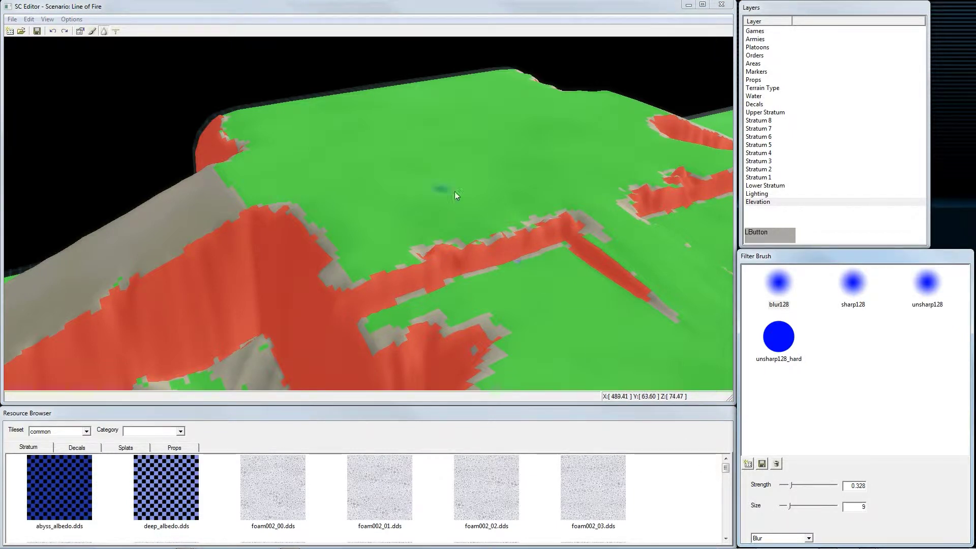
middle_click_drag(513, 283, 409, 243, "alt")
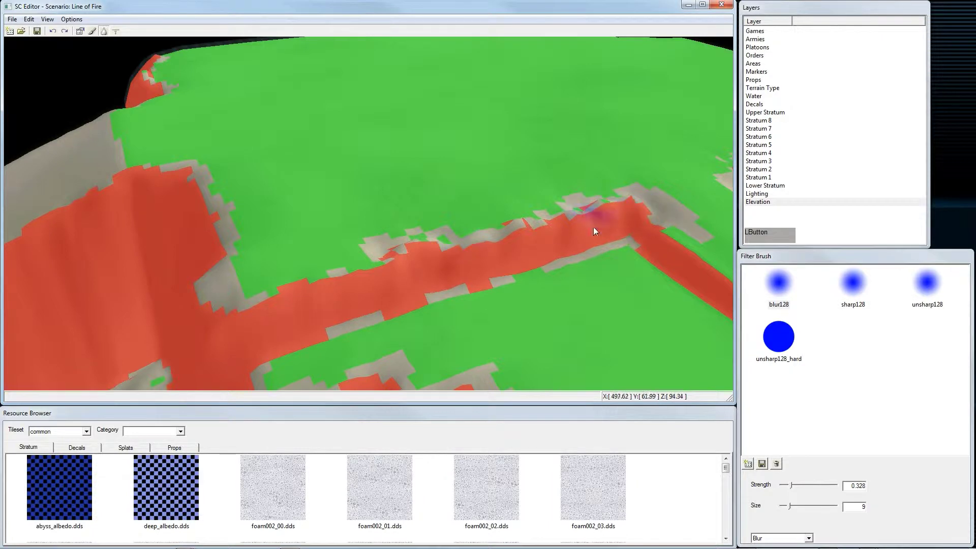
middle_click_drag(593, 227, 584, 244, "alt")
left_click_drag(585, 244, 448, 234)
mouse_move(434, 286)
middle_mouse_down("alt")
mouse_move(383, 190)
mouse_move(214, 170)
middle_mouse_up("alt")
left_click_drag(595, 248, 621, 248)
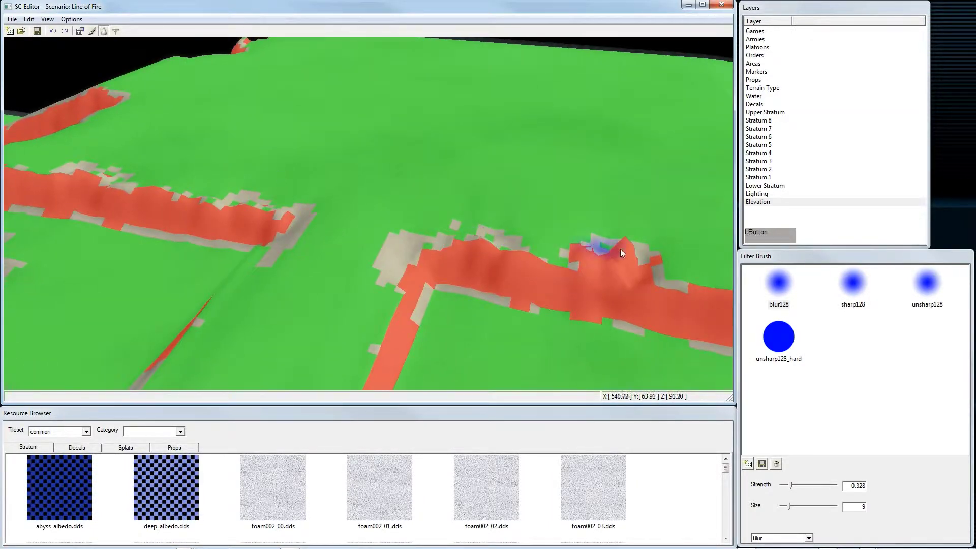
middle_click_drag(656, 262, 389, 280, "alt")
scroll(389, 280, "down", 3)
scroll(389, 280, "up", 4)
left_click_drag(441, 206, 430, 208)
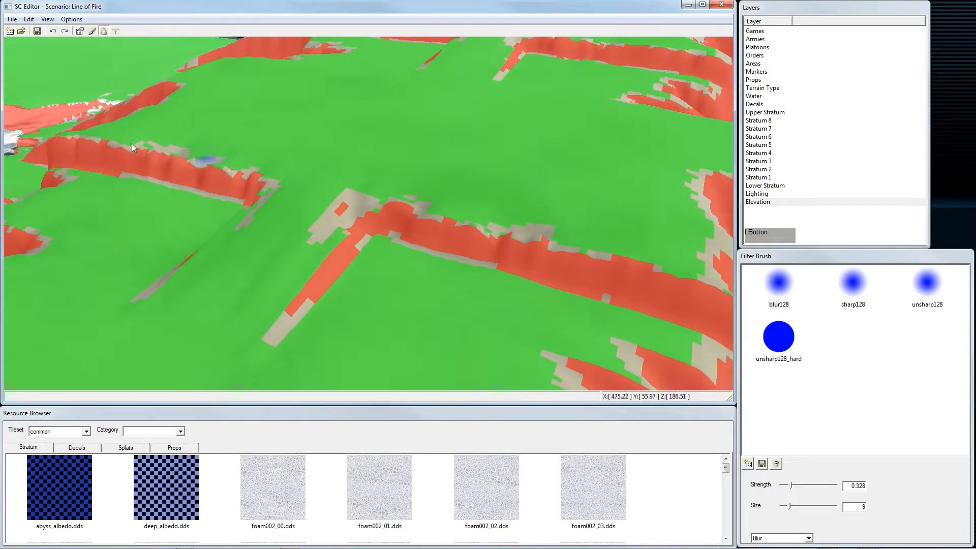
middle_click_drag(133, 143, 387, 188, "alt")
scroll(503, 200, "down", 3)
scroll(325, 186, "up", 3)
left_click_drag(375, 189, 321, 185)
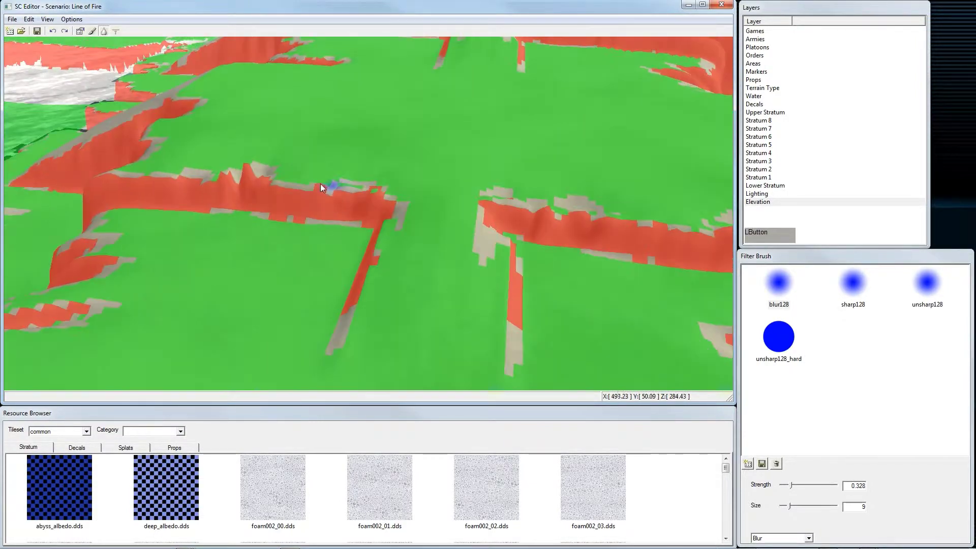
- Survey the red cliff and ridges from low side views and enlarge the blur brush
middle_click_drag(212, 269, 428, 180, "alt")
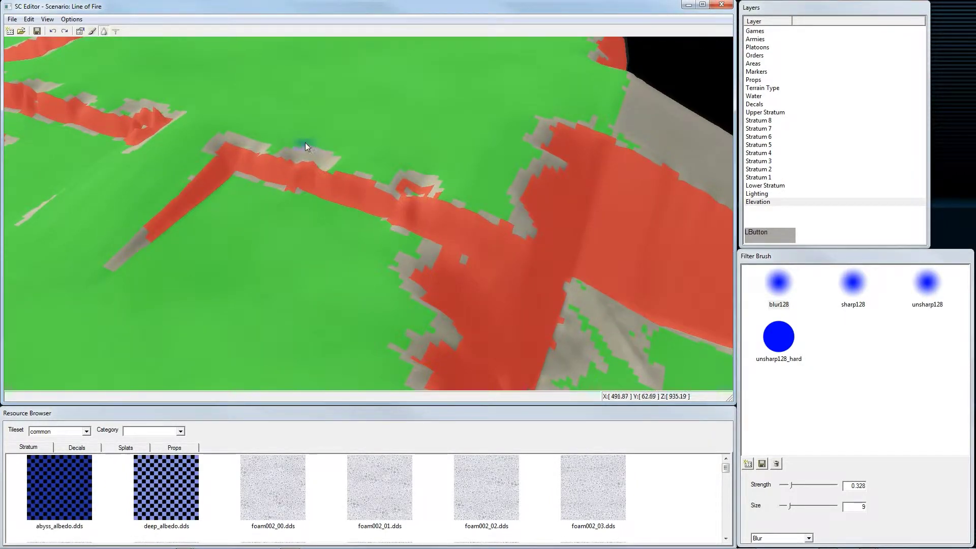
middle_click_drag(305, 147, 586, 176, "alt")
middle_click_drag(529, 307, 437, 262, "alt")
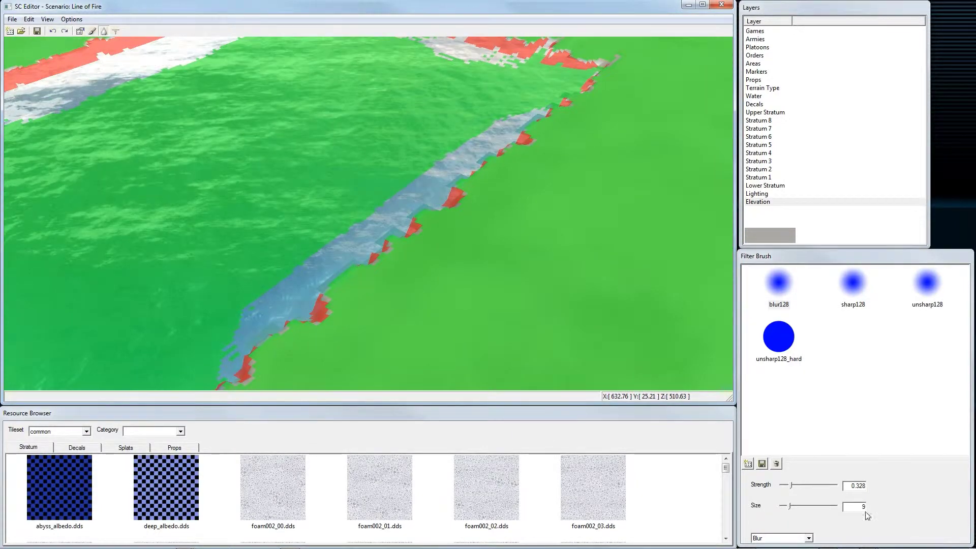
left_click_drag(790, 510, 801, 510)
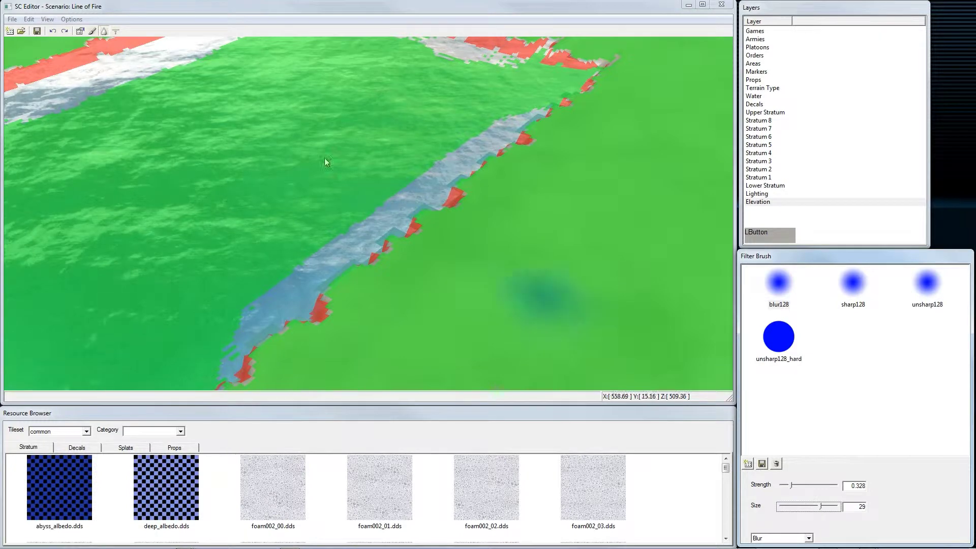
- Blur the red shoreline patches along the water channel with strength 2.0, size 35
middle_click_drag(490, 210, 291, 202, "alt")
left_click_drag(292, 199, 288, 160, "alt")
left_click_drag(288, 159, 323, 175)
middle_click_drag(462, 226, 563, 251, "alt")
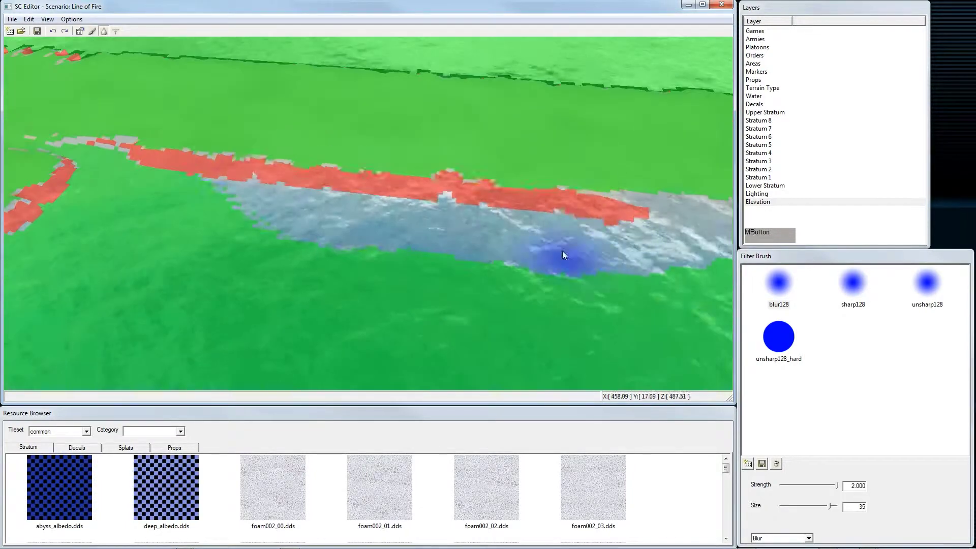
mouse_move(562, 251)
left_mouse_down()
mouse_move(388, 197)
mouse_move(583, 225)
left_mouse_up()
mouse_move(583, 225)
middle_mouse_down("alt")
mouse_move(393, 242)
mouse_move(540, 259)
middle_mouse_up("alt")
left_click_drag(540, 258, 522, 252)
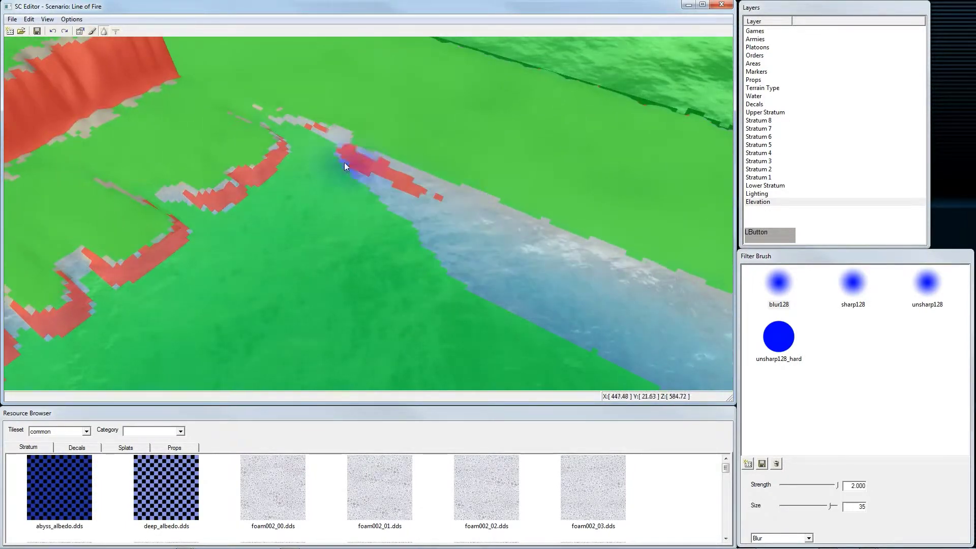
left_click_drag(345, 166, 314, 203, "alt")
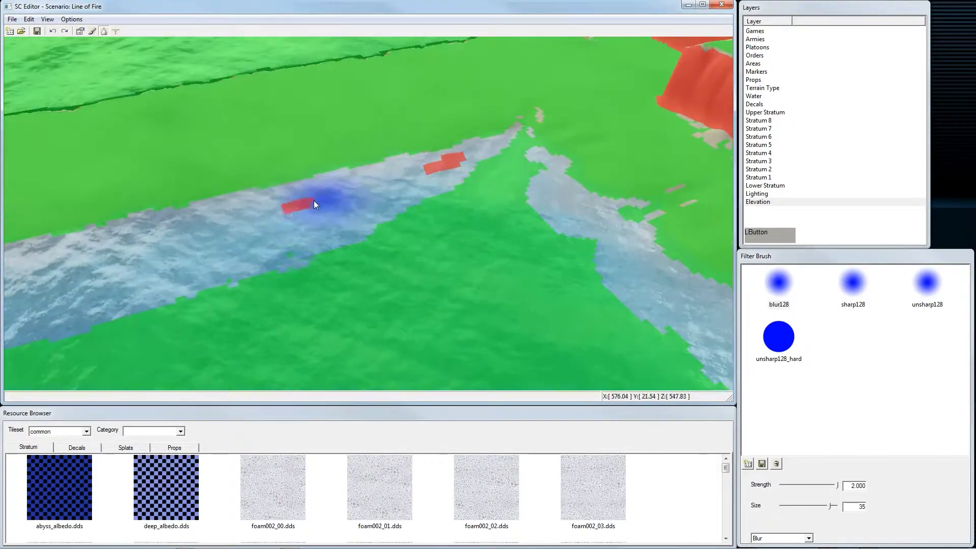
- Blur more spots on the red shoreline cliff edge elsewhere on the map
middle_click_drag(381, 229, 167, 48, "alt")
left_click(58, 96)
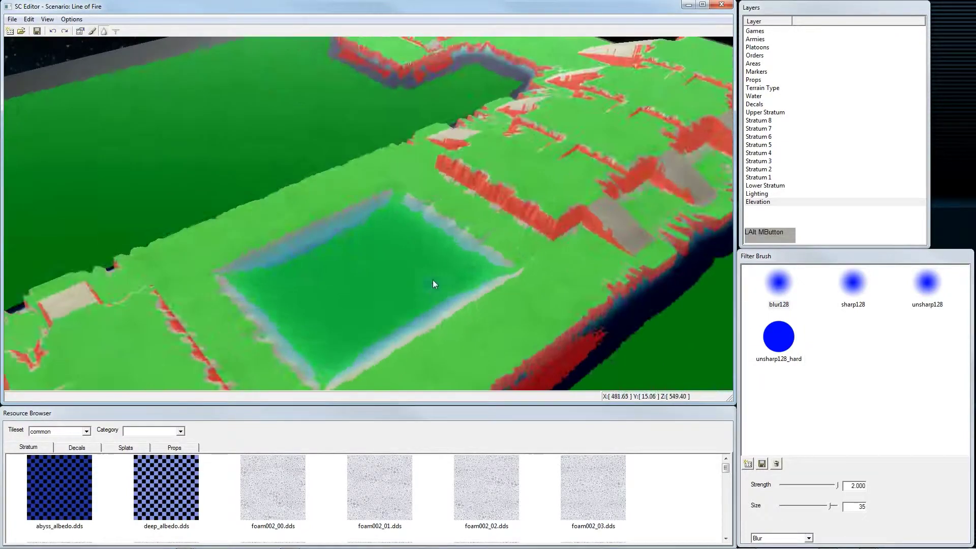
mouse_move(433, 279)
middle_mouse_down()
mouse_move(475, 275)
mouse_move(313, 276)
mouse_move(460, 141)
mouse_move(312, 266)
mouse_move(246, 228)
mouse_move(342, 247)
mouse_move(152, 49)
mouse_move(519, 309)
mouse_move(353, 239)
mouse_move(438, 231)
mouse_move(428, 245)
mouse_move(359, 224)
mouse_move(441, 220)
mouse_move(284, 290)
mouse_move(383, 269)
mouse_move(328, 321)
mouse_move(342, 229)
mouse_move(454, 279)
mouse_move(465, 222)
mouse_move(398, 193)
mouse_move(305, 253)
mouse_move(475, 332)
mouse_move(380, 164)
mouse_move(408, 212)
mouse_move(526, 268)
mouse_move(367, 204)
mouse_move(211, 216)
mouse_move(261, 304)
mouse_move(427, 269)
mouse_move(527, 284)
mouse_move(404, 236)
mouse_move(331, 247)
middle_mouse_up()
left_click(332, 247)
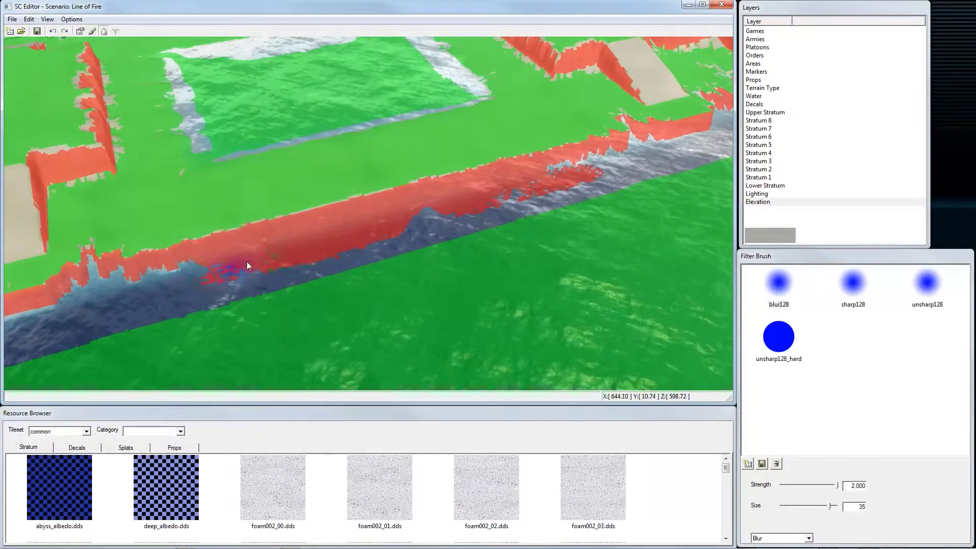
middle_click_drag(344, 203, 321, 241, "alt")
left_click(320, 241)
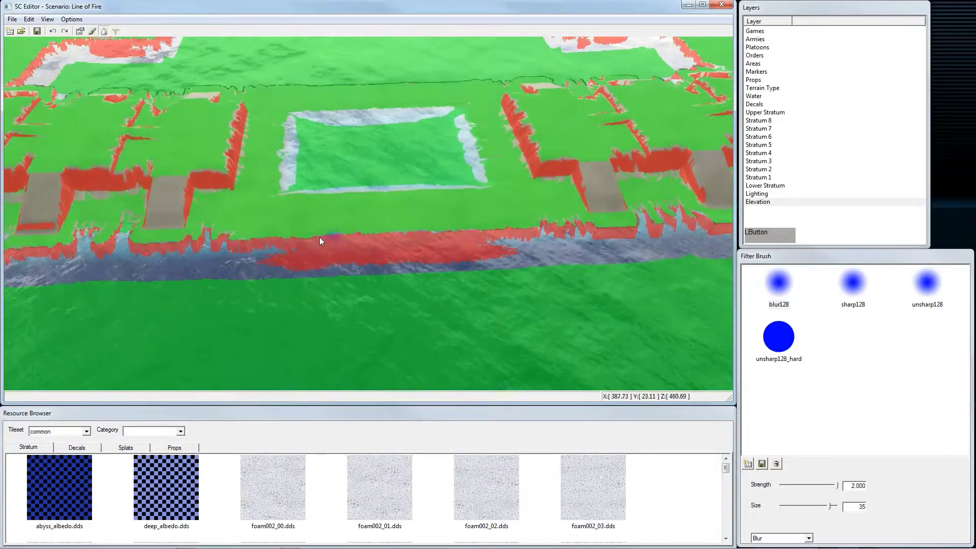
- Enlarge the blur brush to size 40 and inspect the sandy map from wide and top-down views
middle_click_drag(260, 272, 374, 308, "alt")
left_click_drag(832, 506, 840, 507)
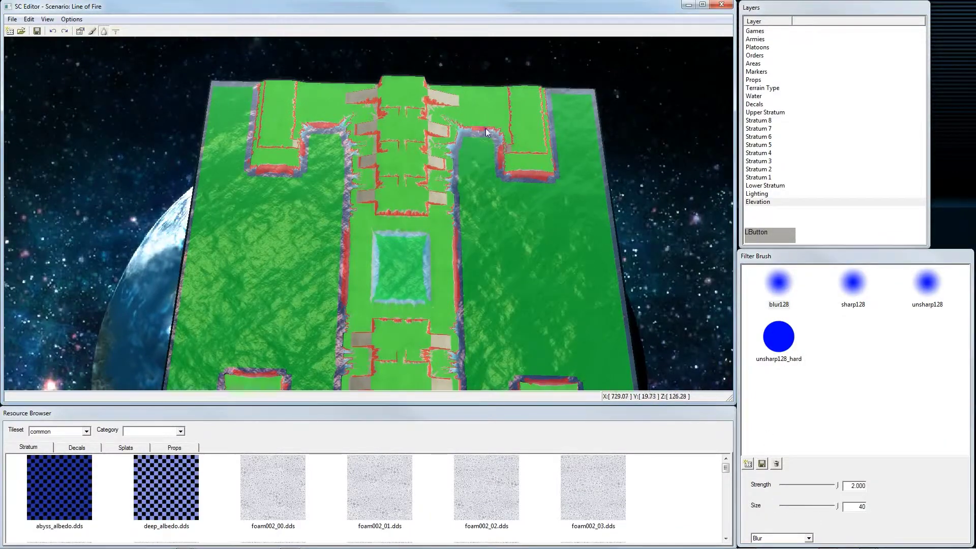
middle_click_drag(560, 233, 271, 94)
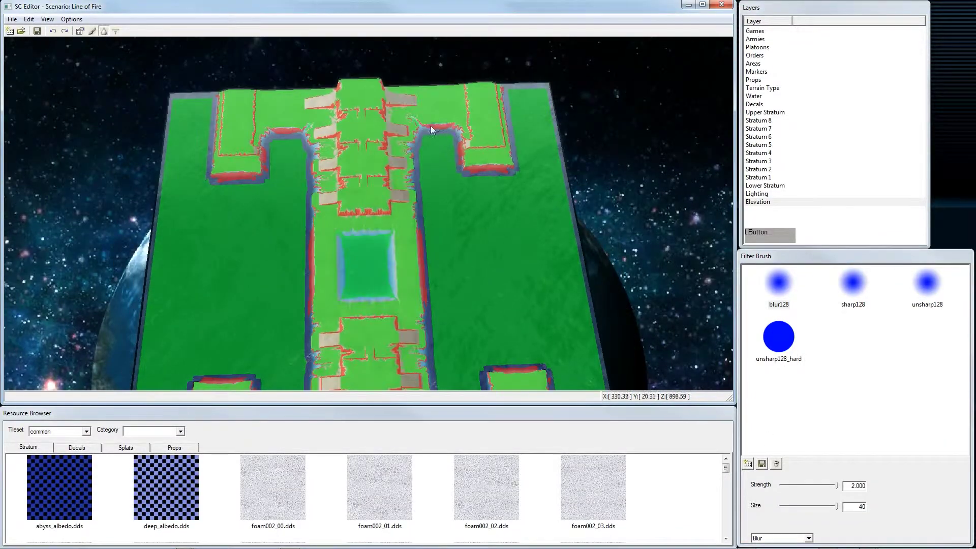
mouse_move(431, 126)
middle_mouse_down("alt")
mouse_move(416, 224)
mouse_move(374, 251)
mouse_move(428, 227)
mouse_move(393, 230)
mouse_move(428, 264)
mouse_move(391, 191)
mouse_move(377, 213)
mouse_move(494, 203)
mouse_move(382, 203)
middle_mouse_up("alt")
middle_click_drag(446, 287, 337, 252, "alt")
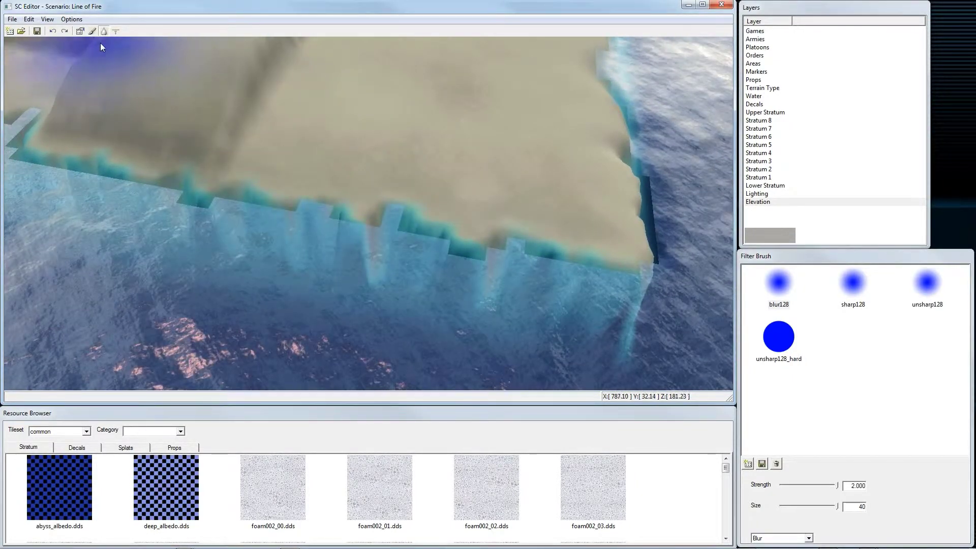
- Switch to the raise/lower elevation brush (strength 0.144, size 4) and survey the plateau and central ridge
left_click(93, 31)
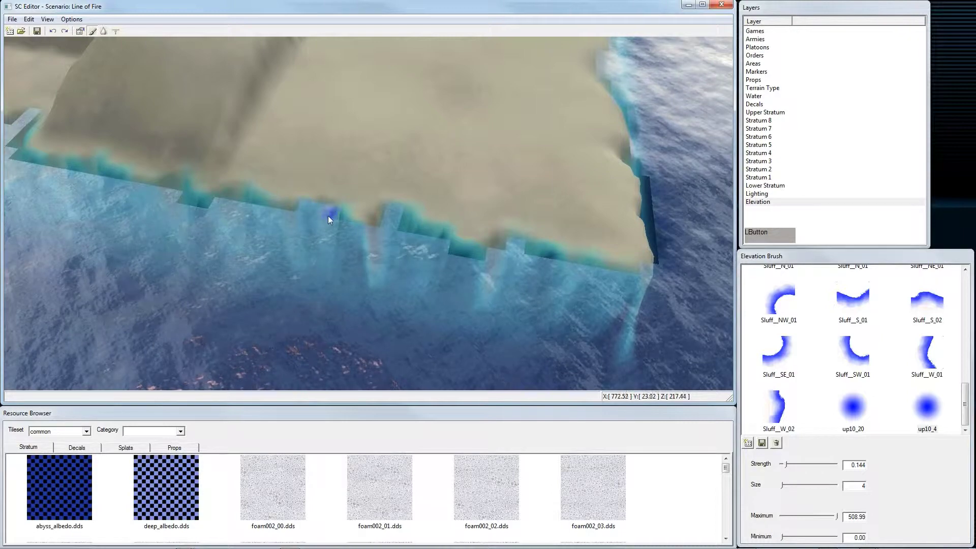
middle_click_drag(324, 251, 500, 205, "alt")
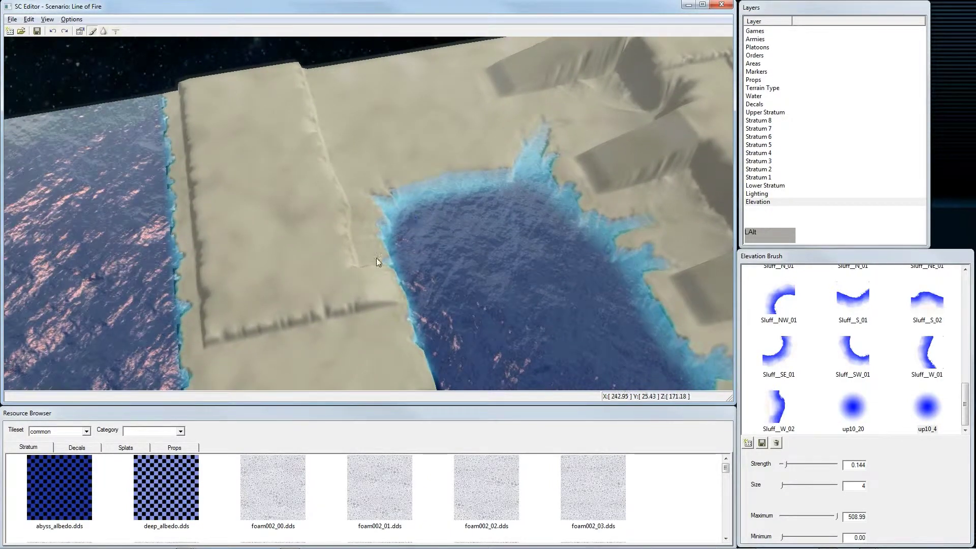
middle_click_drag(377, 259, 315, 175, "alt")
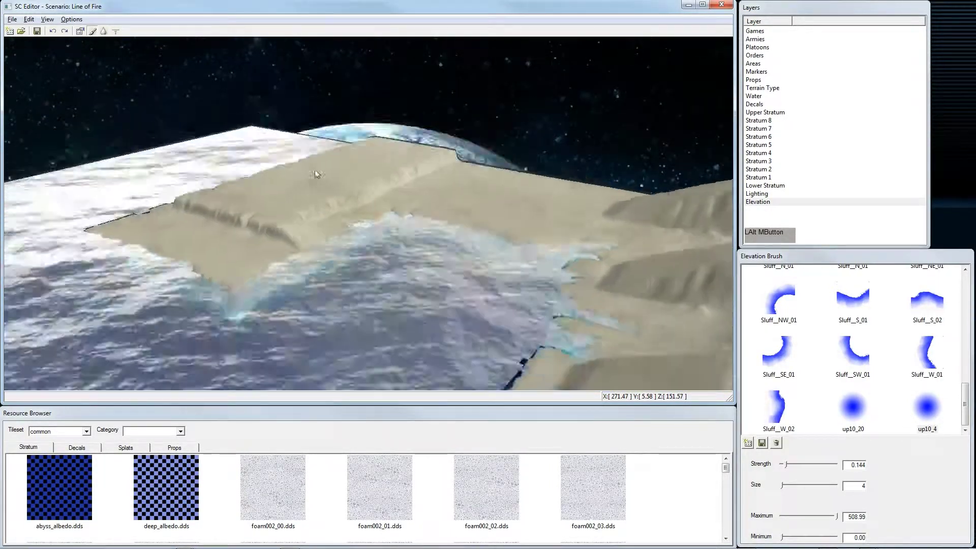
left_click_drag(315, 174, 391, 219, "alt")
middle_click_drag(391, 219, 187, 243)
scroll(342, 221, "down", 5)
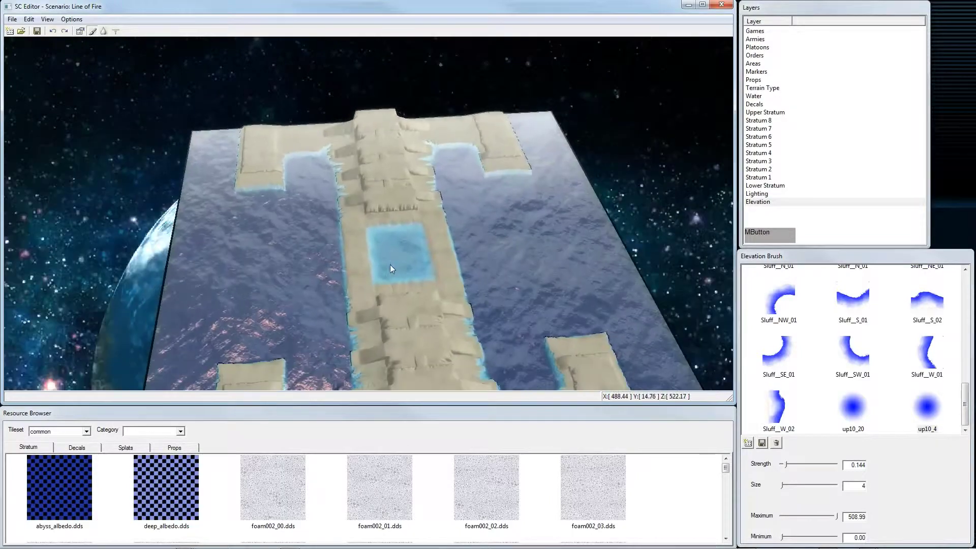
middle_click_drag(390, 269, 462, 292, "alt")
middle_click_drag(415, 262, 402, 240)
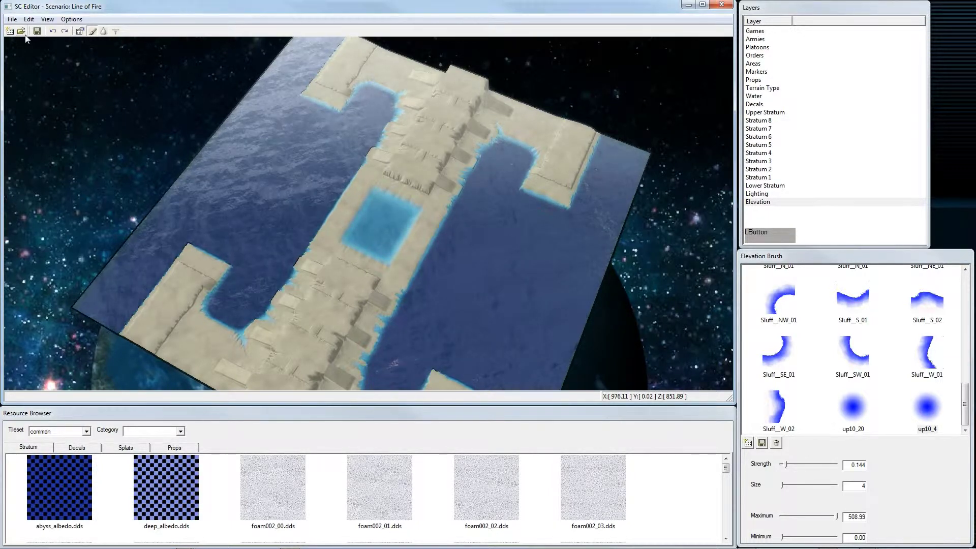
- Export the heightmap as Heightmap_SC_Editor.raw into the Line of Fire folder
left_click(80, 33)
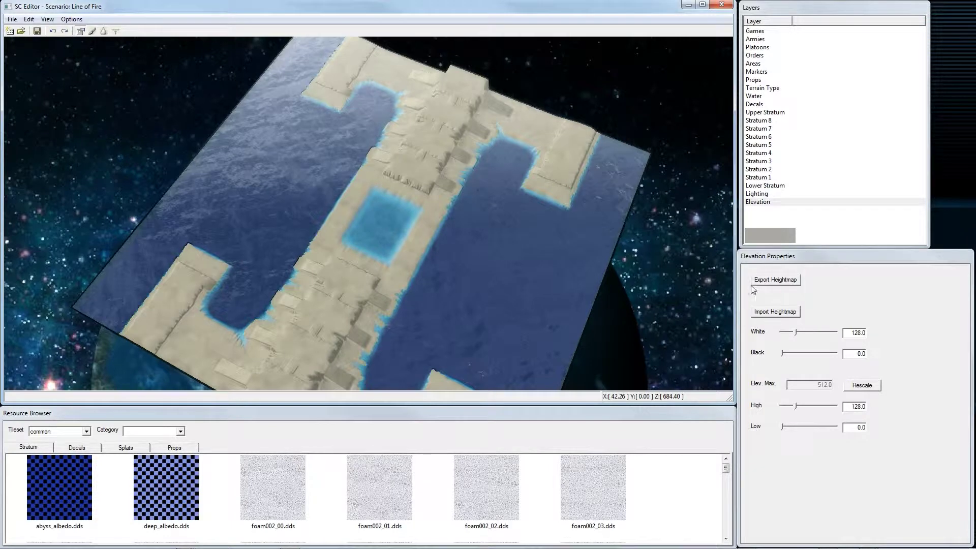
left_click(773, 281)
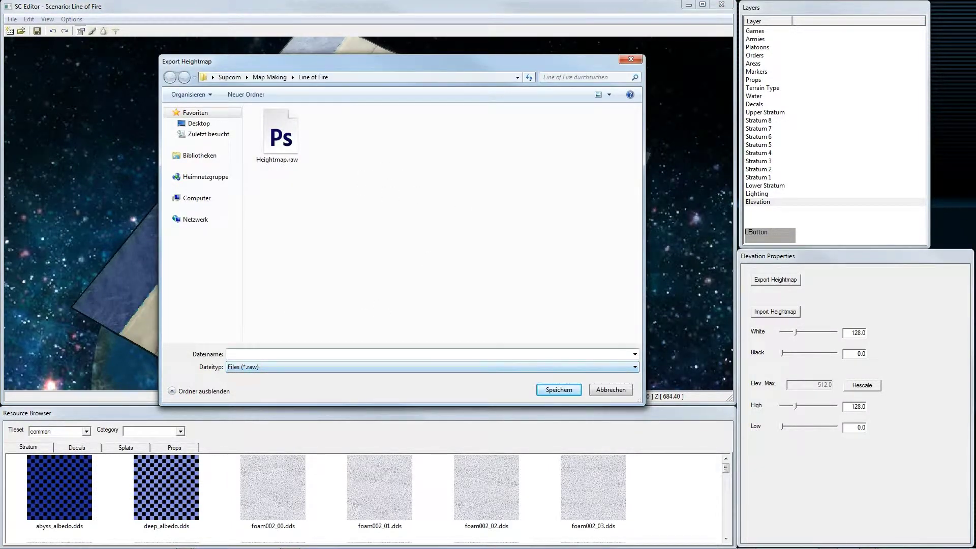
type("Heightmap_SC_Editor")
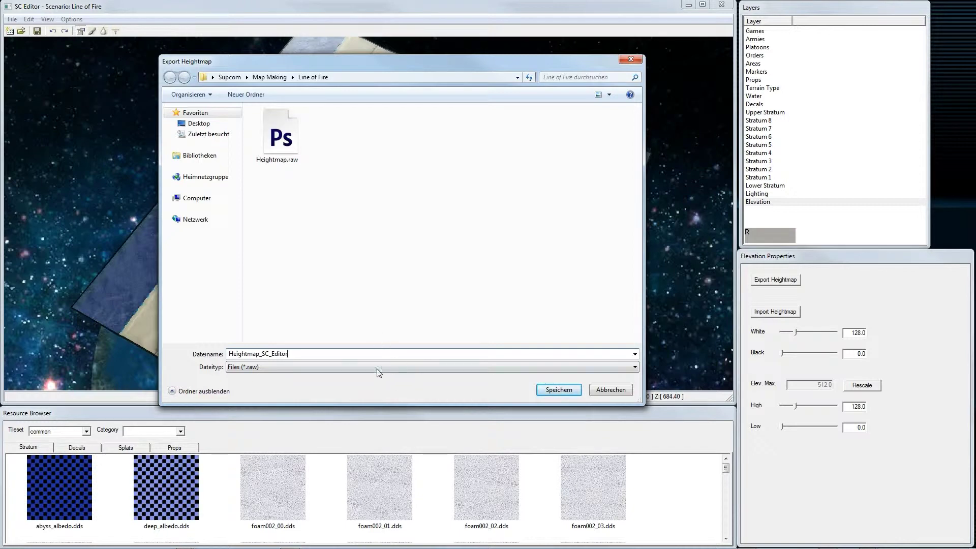
left_click(559, 390)
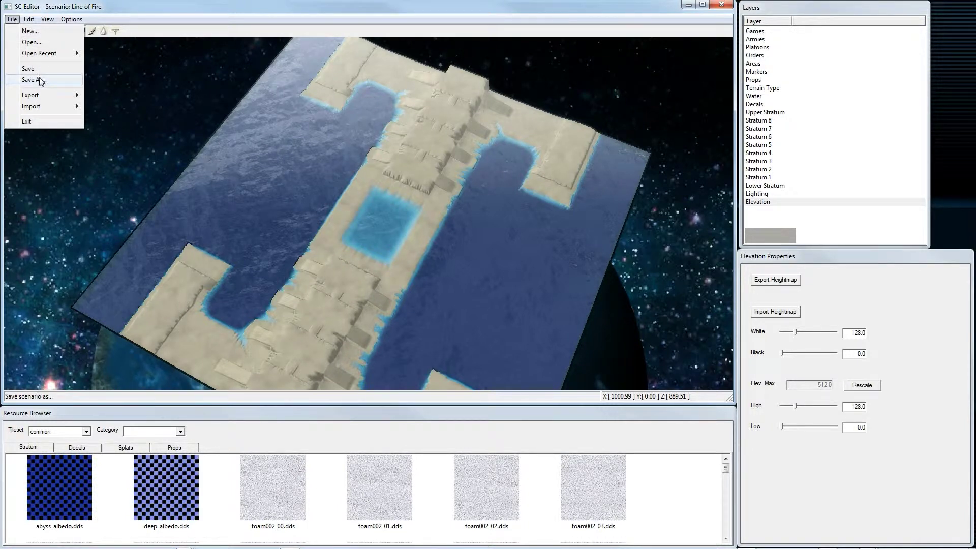
- Save Line of Fire, then orbit around the terraced ridges and plateau to check the smoothing
left_click(28, 68)
middle_click_drag(386, 218, 444, 217)
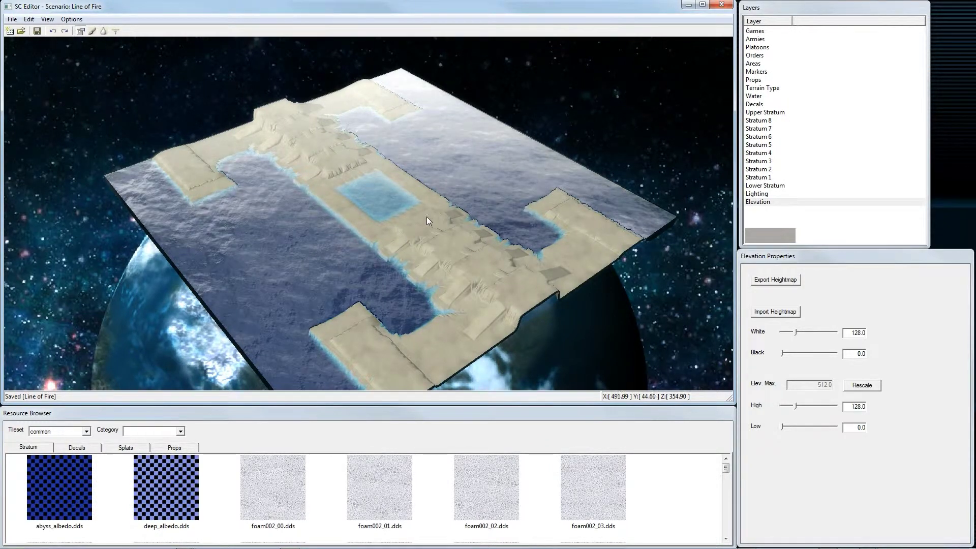
middle_click_drag(392, 213, 447, 238, "alt")
scroll(461, 187, "up", 5)
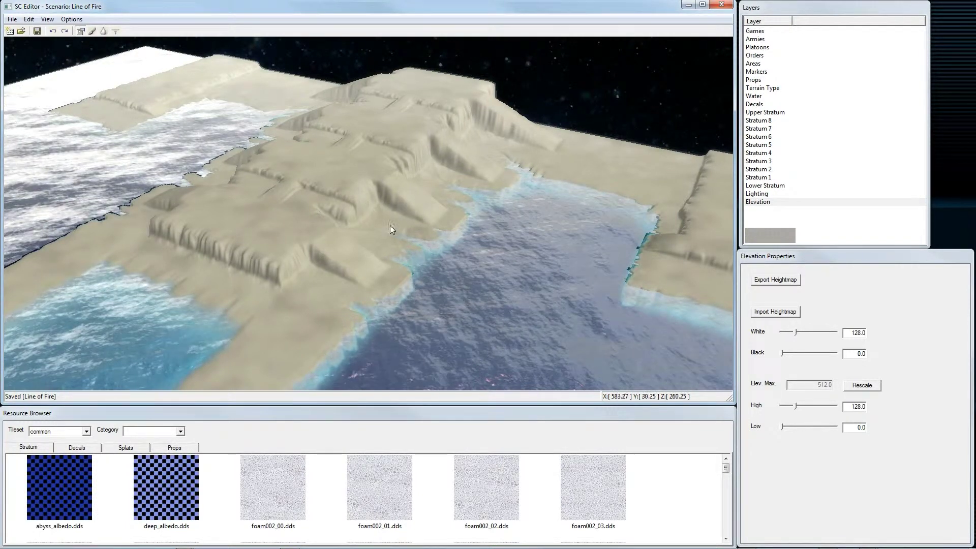
middle_click_drag(389, 225, 335, 233, "alt")
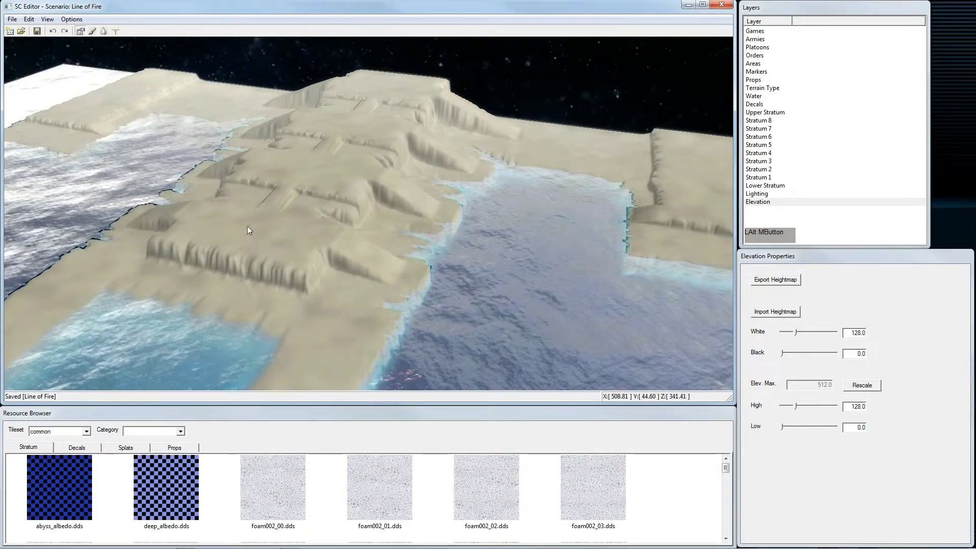
middle_click_drag(247, 226, 453, 249)
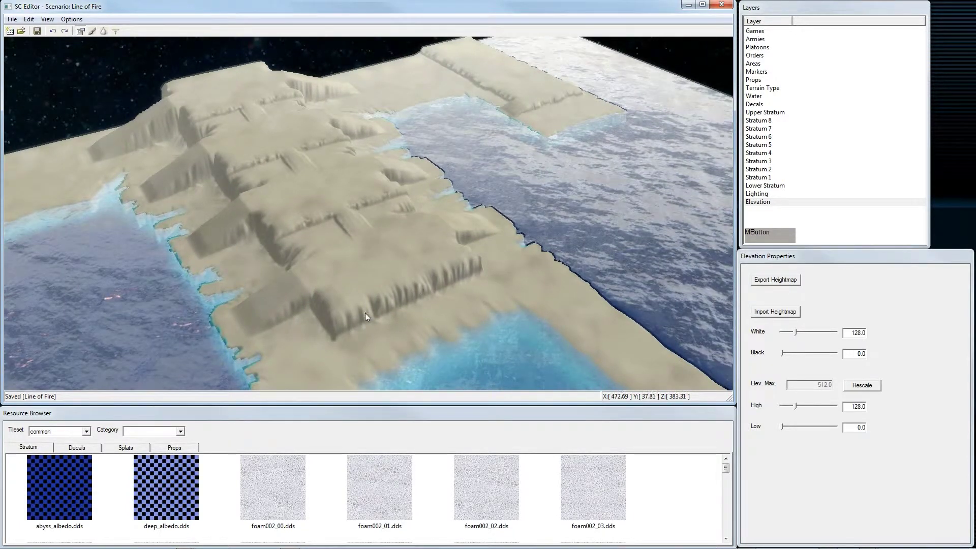
middle_click_drag(363, 316, 454, 244, "alt")
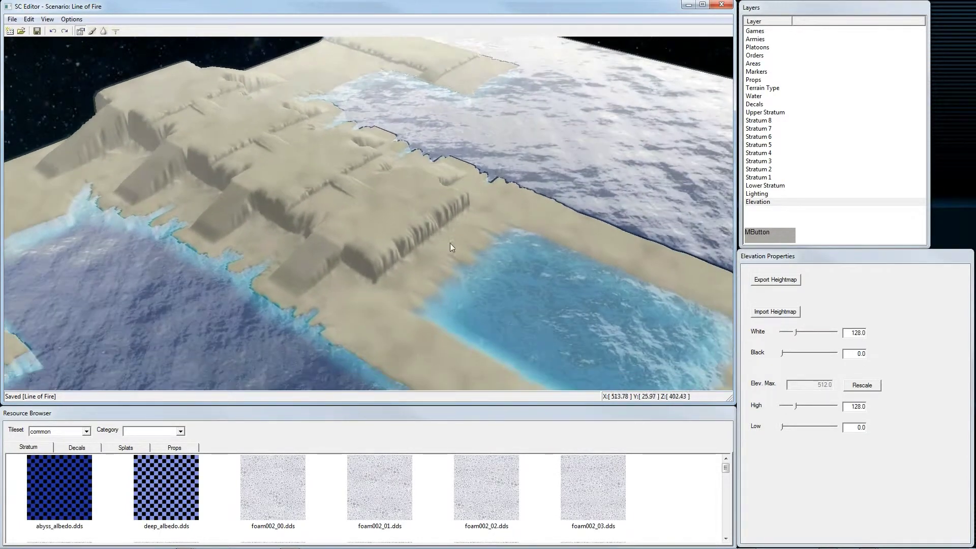
middle_click_drag(377, 270, 432, 282, "alt")
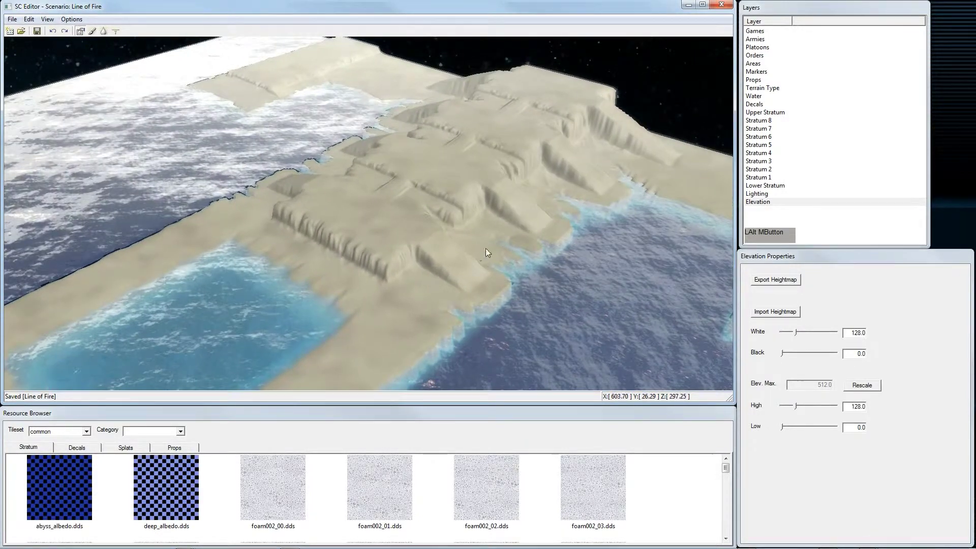
middle_click_drag(487, 248, 422, 263)
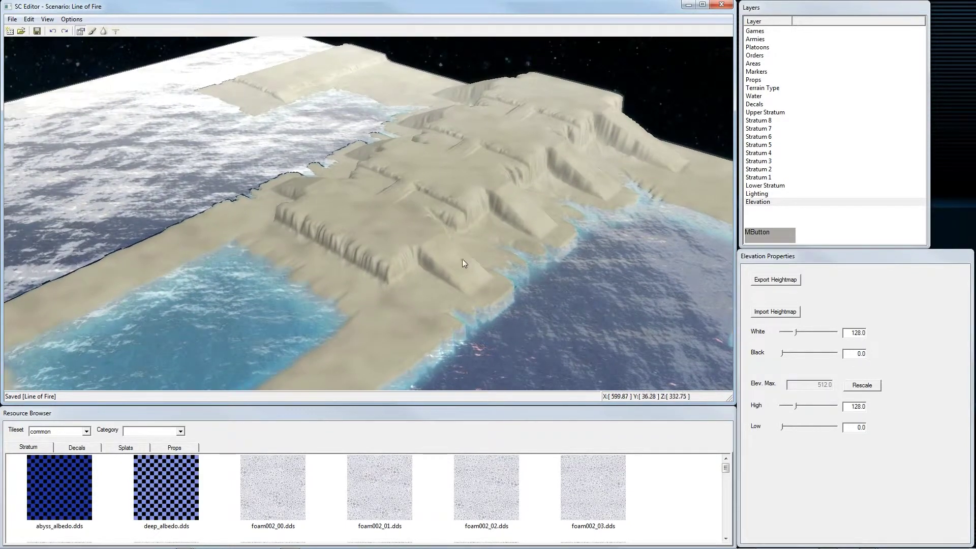
middle_click_drag(462, 169, 460, 184)
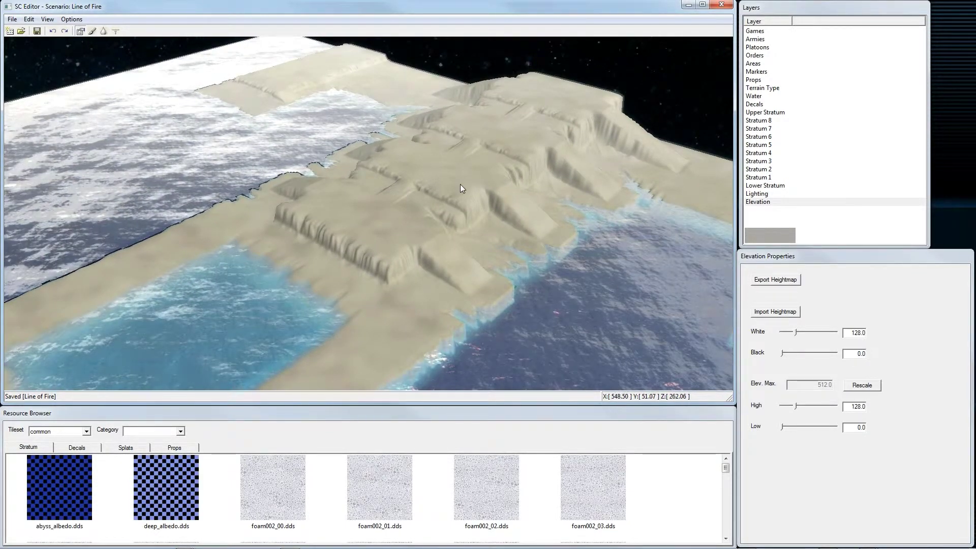